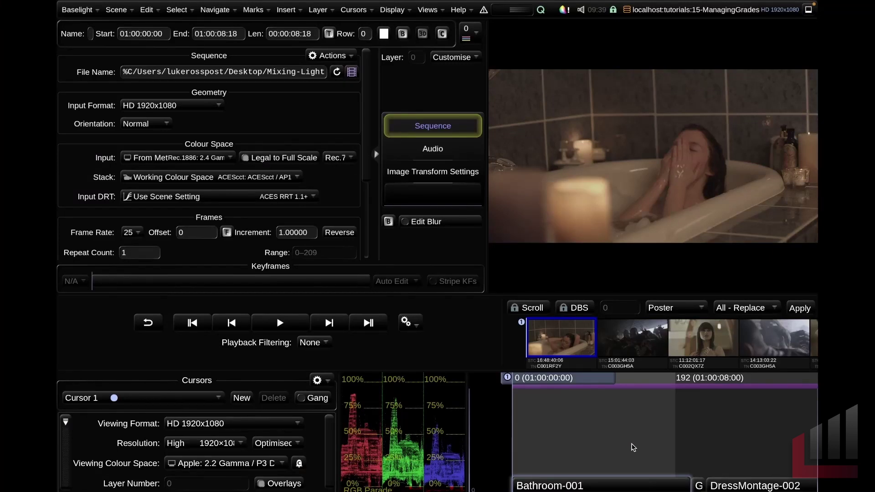
Step: Step through the timeline's shots to review them and return to the first shot, Bathroom-001
key("Down")
key("Down")
key("Down")
key("Down")
key("Down")
key("Down")
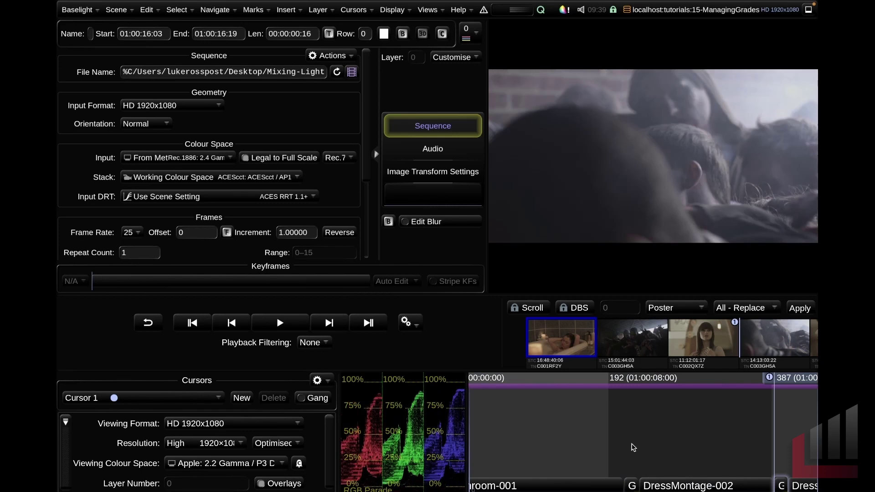
key("Down")
key("Home")
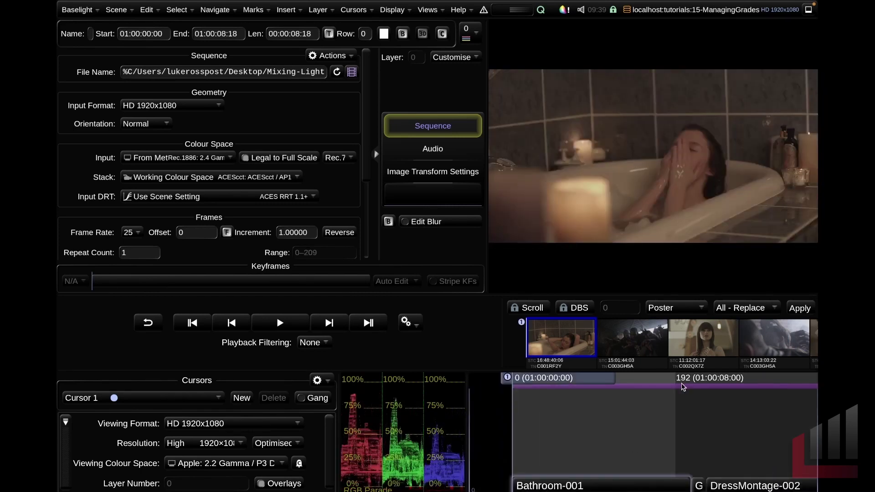
key("Down")
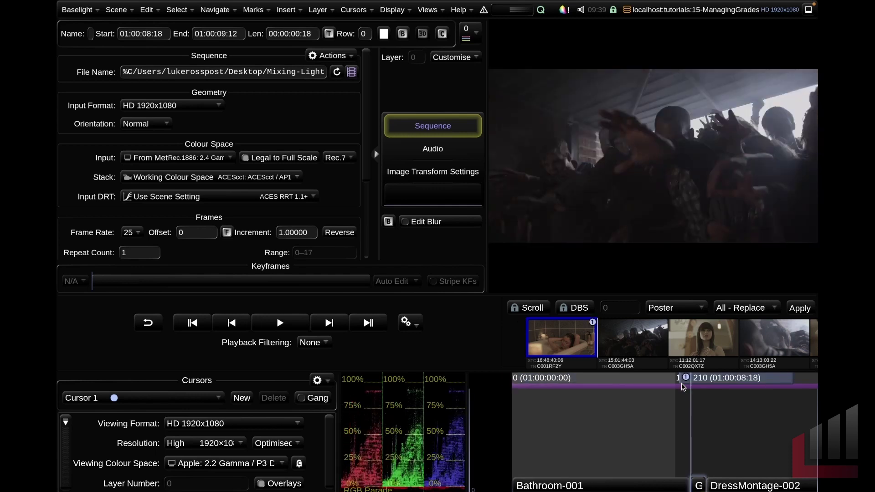
key("Down")
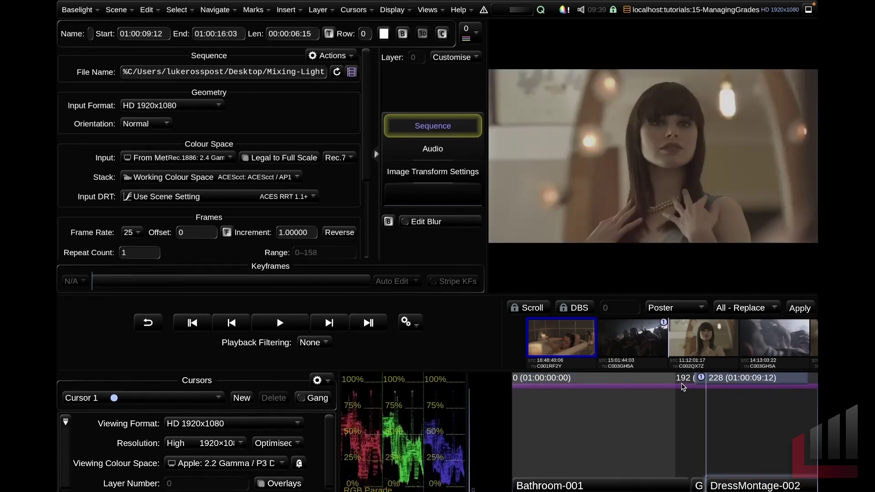
key("Home")
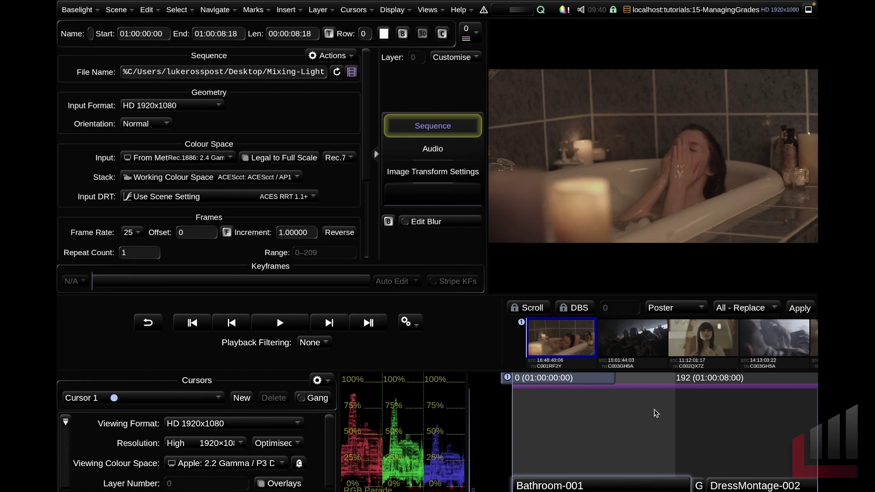
Step: Add a grade layer to Bathroom-001 using Video Grade and push its gamma towards blue
key("p")
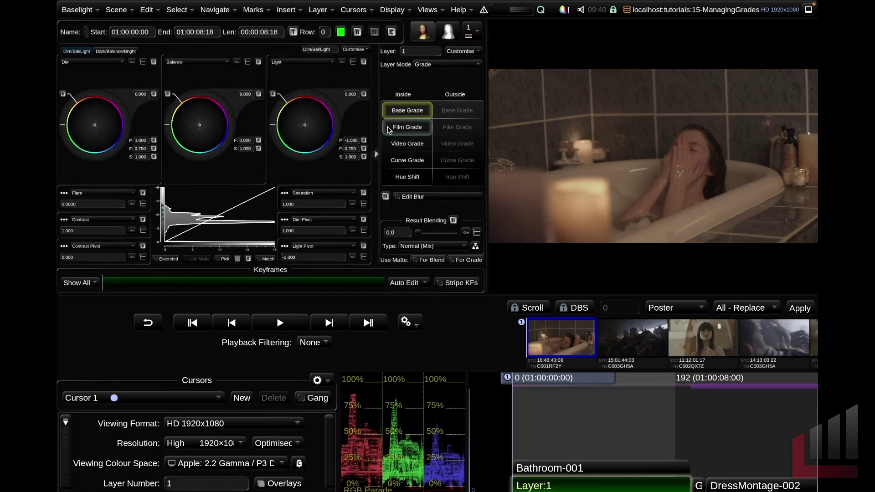
left_click(407, 143)
left_click_drag(199, 102, 201, 102)
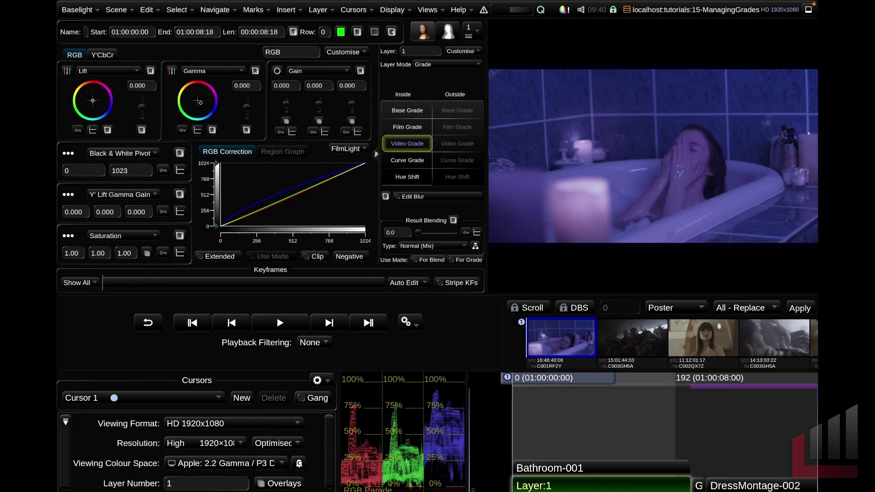
Step: Add a second grade layer to Bathroom-001 with an elliptical shape matte over the woman in the bath
key("p")
left_click(448, 32)
left_click(399, 101)
left_click(211, 74)
left_click_drag(241, 164, 227, 164)
Step: Use Video Grade on Layer 2 and push the gamma inside the ellipse towards green
left_click(423, 32)
left_click(413, 137)
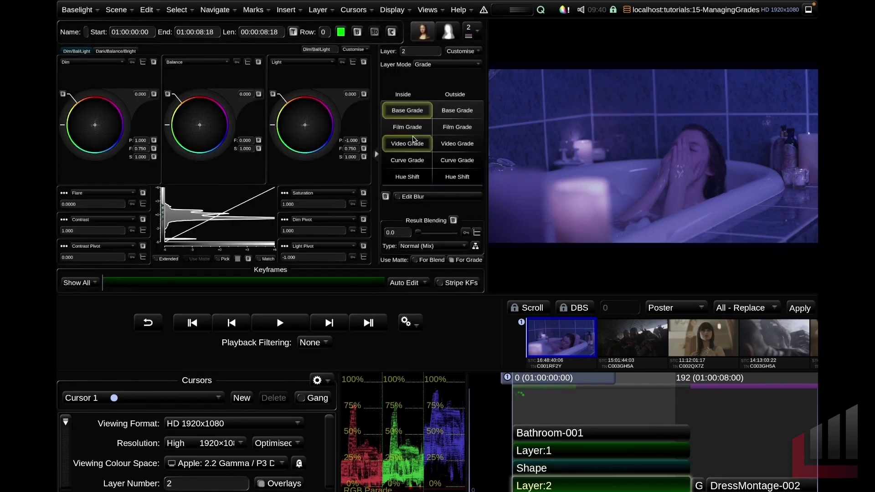
left_click(414, 139)
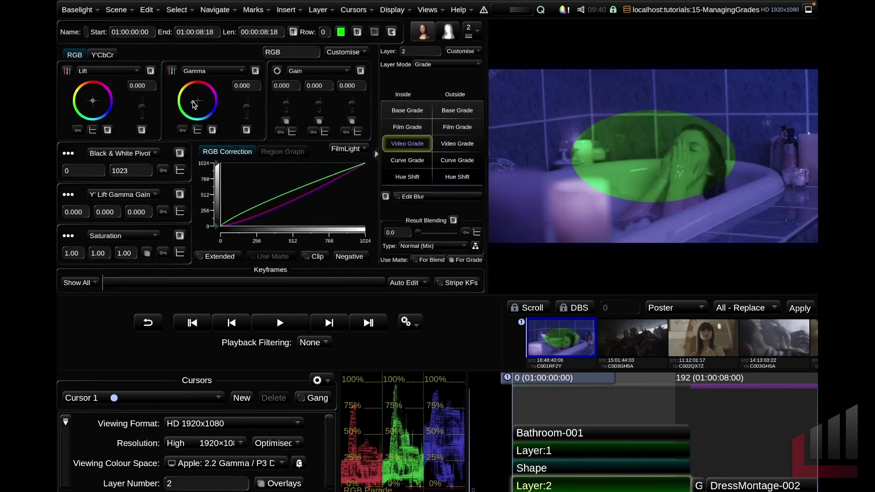
Step: Add a MatteTool to the ellipse shape and set its blur radius to 75.52 in X and Y
left_click(611, 469)
left_click(438, 255)
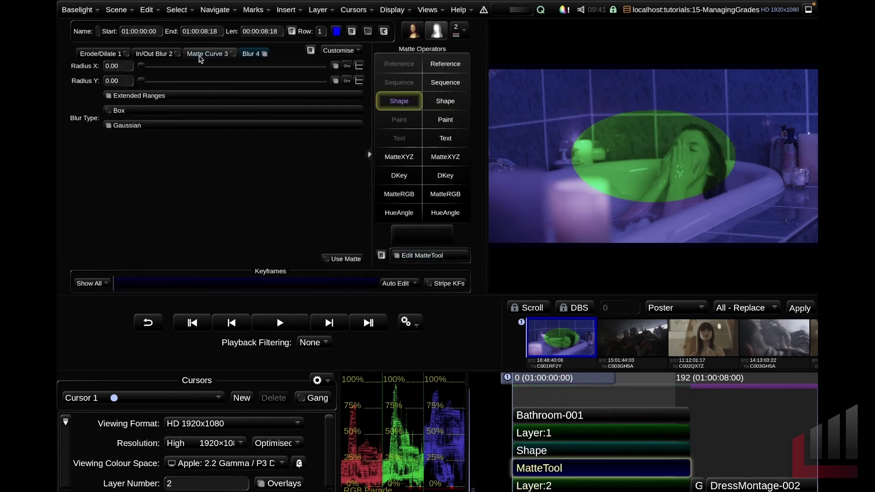
left_click_drag(145, 67, 174, 67)
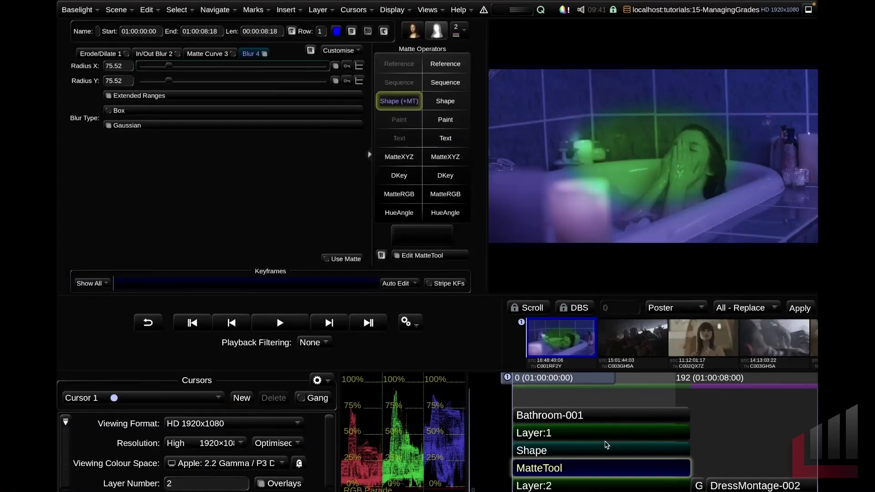
Step: Copy Bathroom-001's stack from Layer:1 through Layer:2, including Shape and MatteTool, and paste it onto the selected DressMontage-002 shot
key("Down")
key("Down")
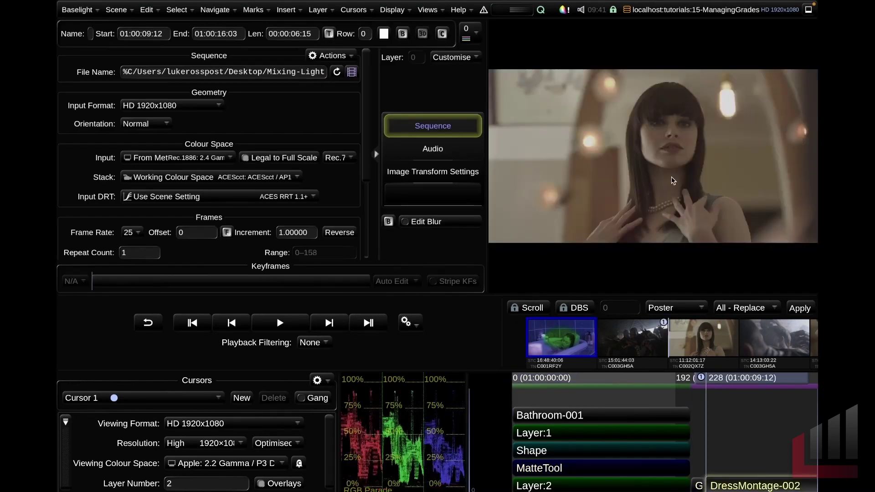
key("Up")
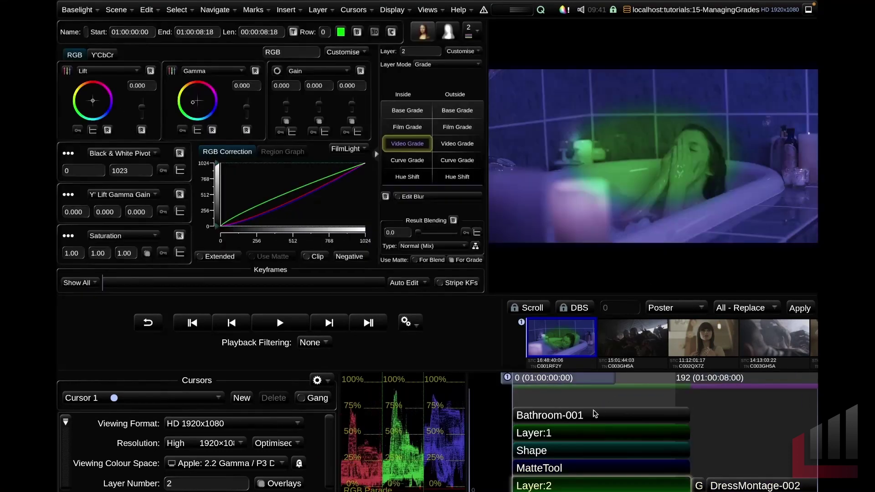
left_click(560, 433)
left_click_drag(561, 434, 638, 490)
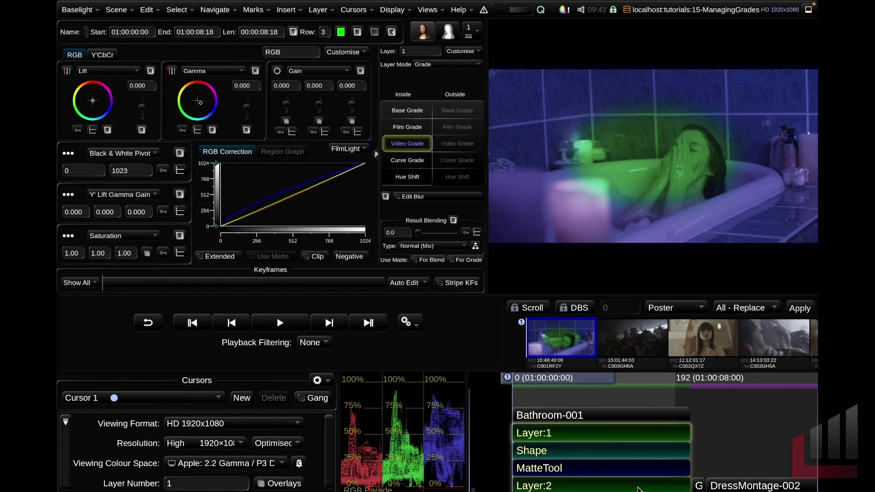
left_click(638, 488)
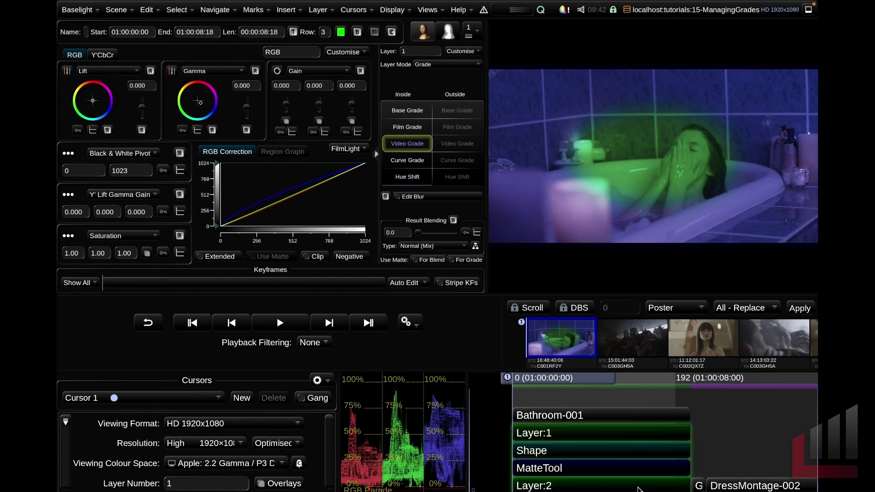
left_click(724, 484)
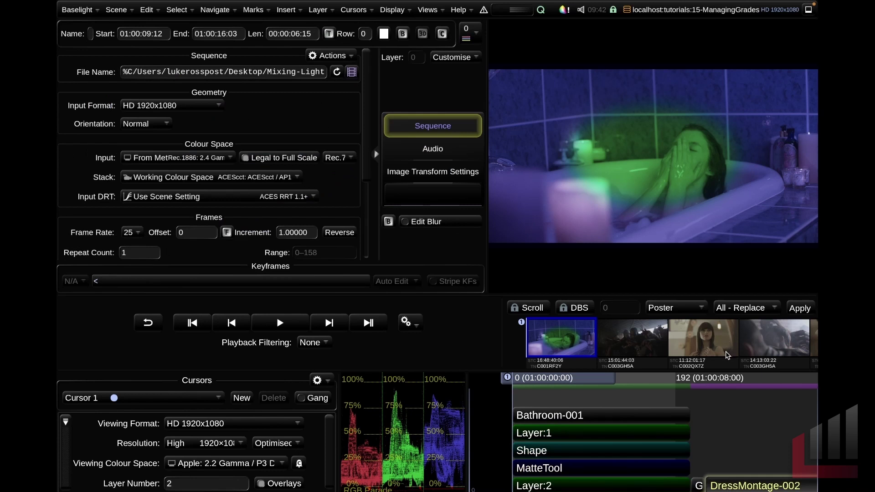
key("ctrl+v")
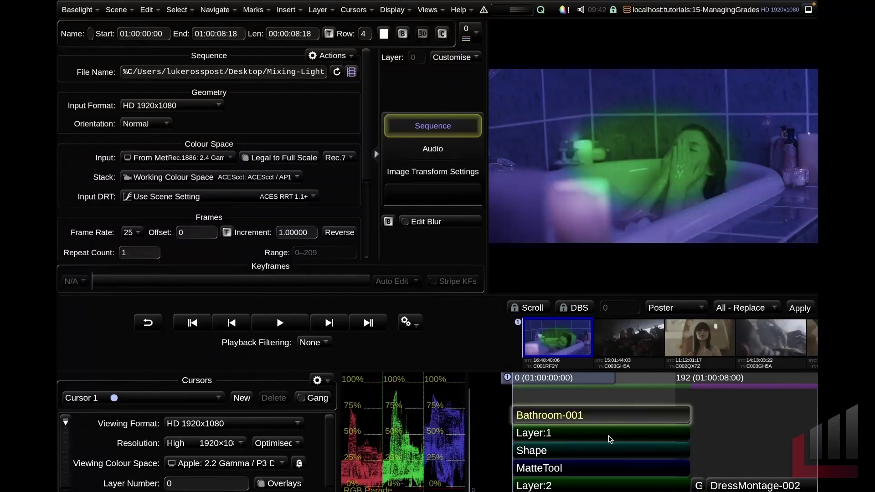
Step: Try pasting Bathroom-001's four copied strips at the start of DressMontage-002 without selecting that shot, check the following shot, and undo the paste
left_click(610, 439)
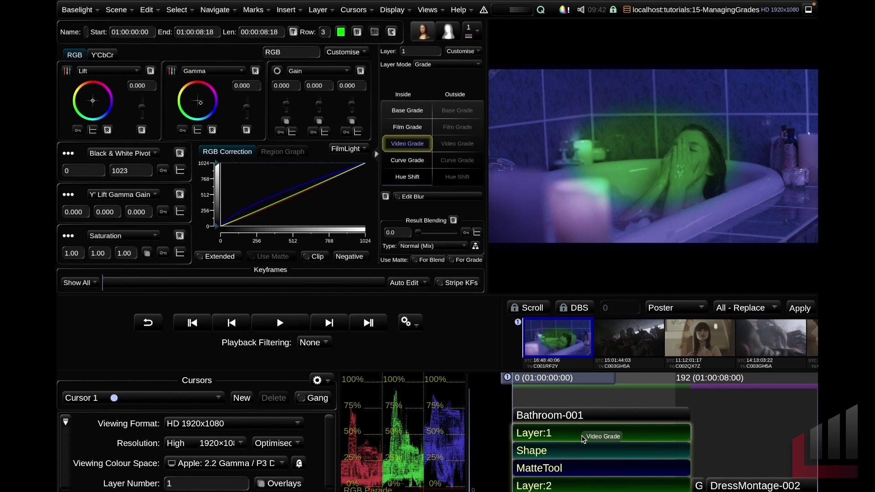
key("Page_Down")
key("Down")
key("Down")
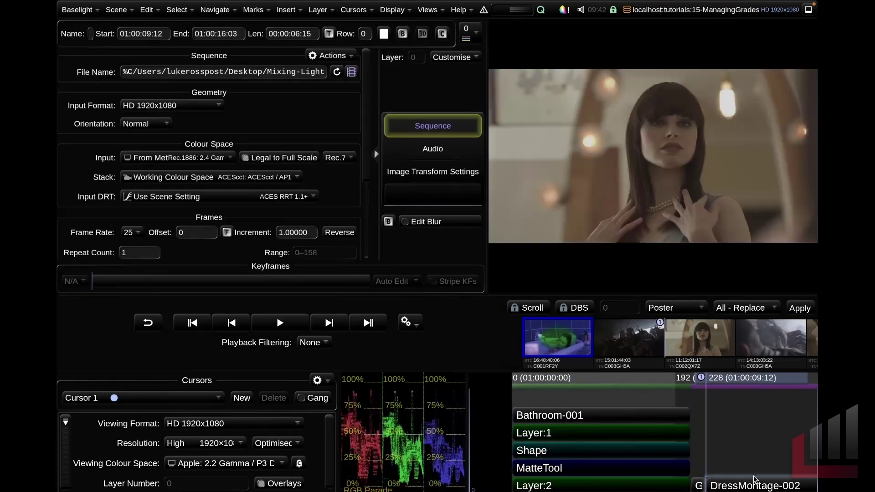
left_click_drag(743, 459, 614, 460)
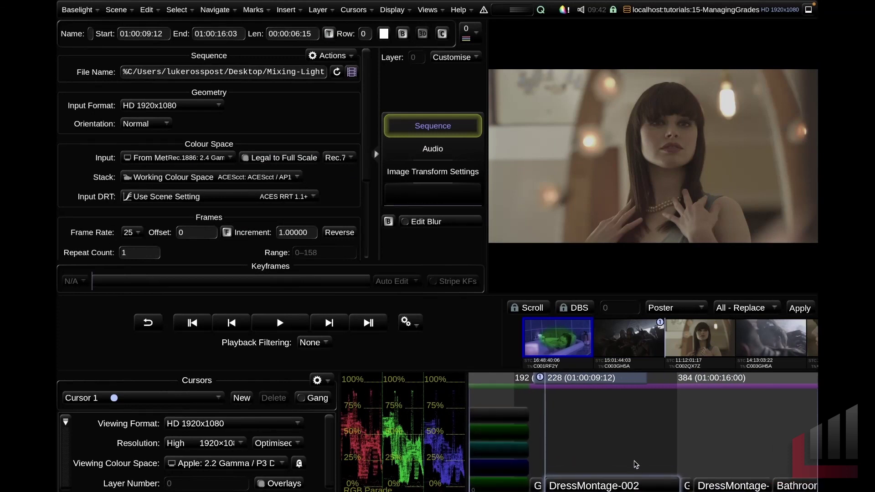
key("Up")
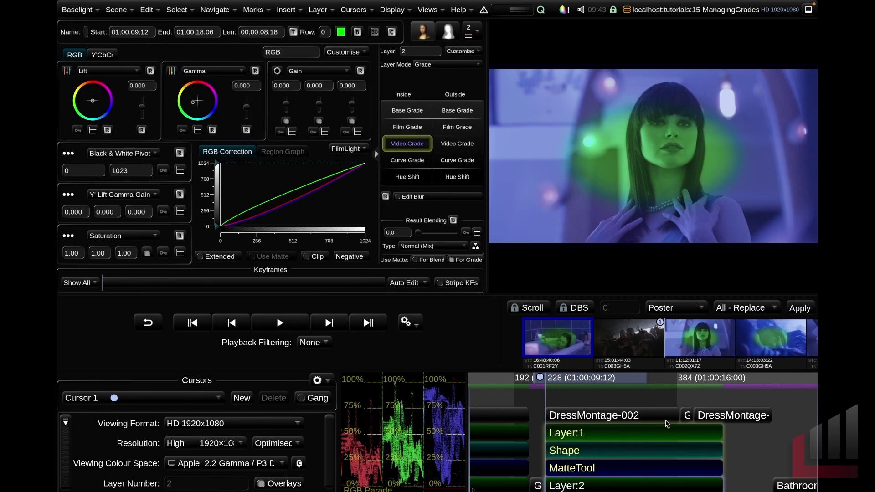
key("Down")
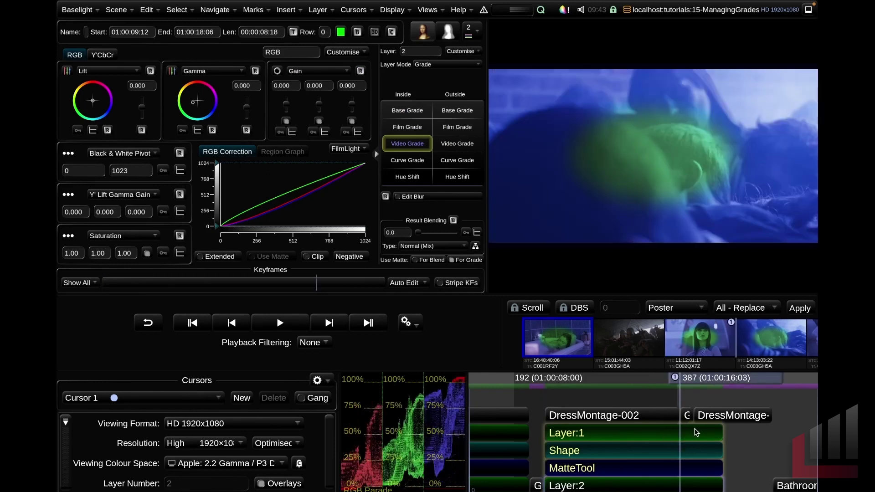
key("ctrl+z")
Step: Select DressMontage-002, paste the copied grade stack onto it, and return to Bathroom-001
left_click(657, 481)
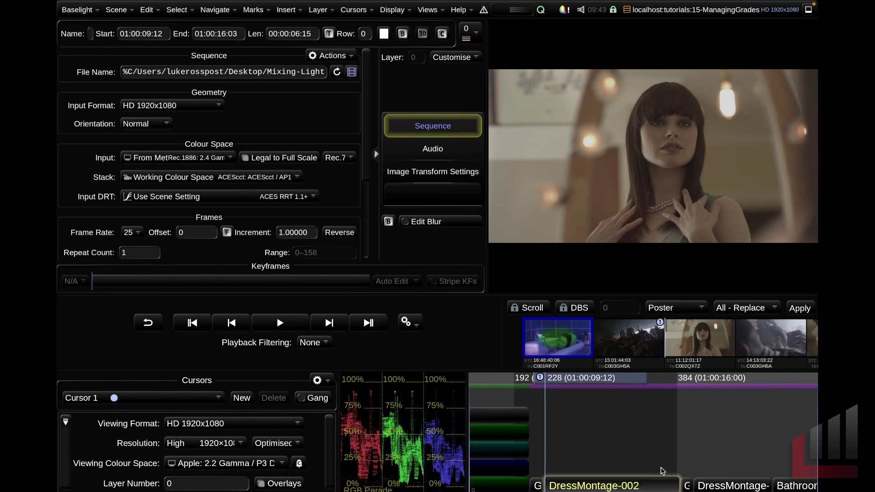
key("ctrl+v")
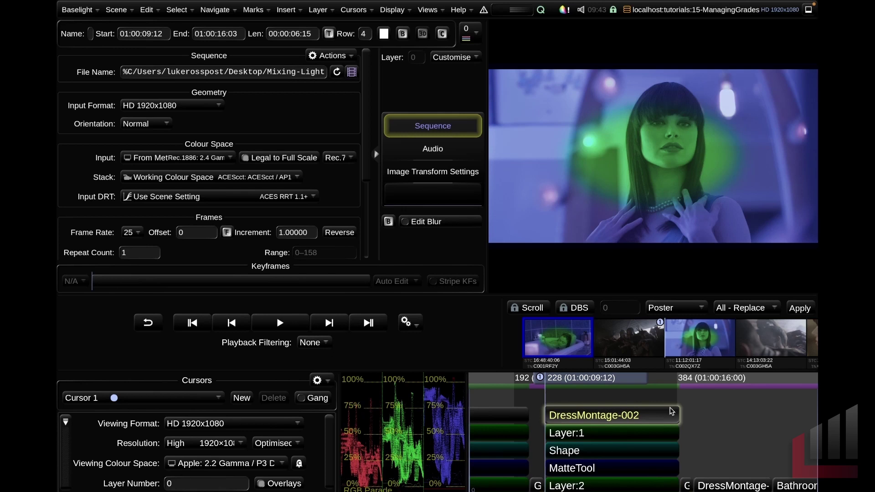
key("Up")
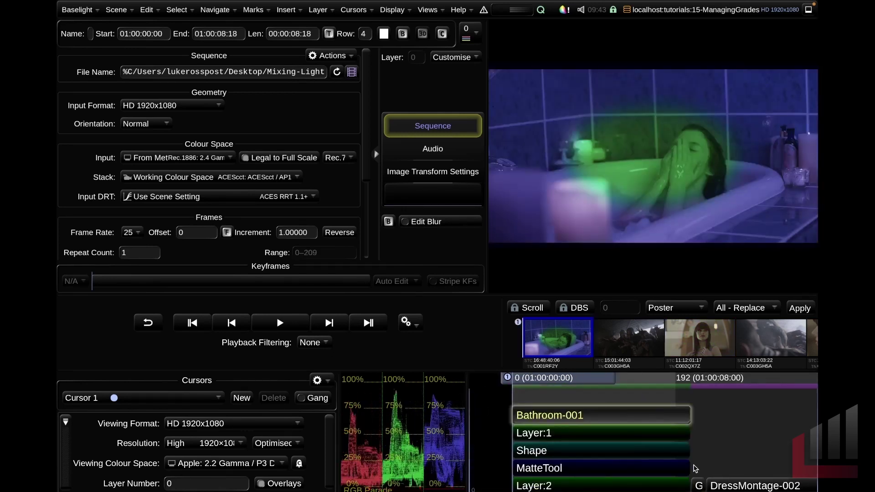
Step: Paste Bathroom-001's grade layers onto the selected DressMontage-002 while the playhead stays on Bathroom-001, and undo the paste
left_click(573, 440)
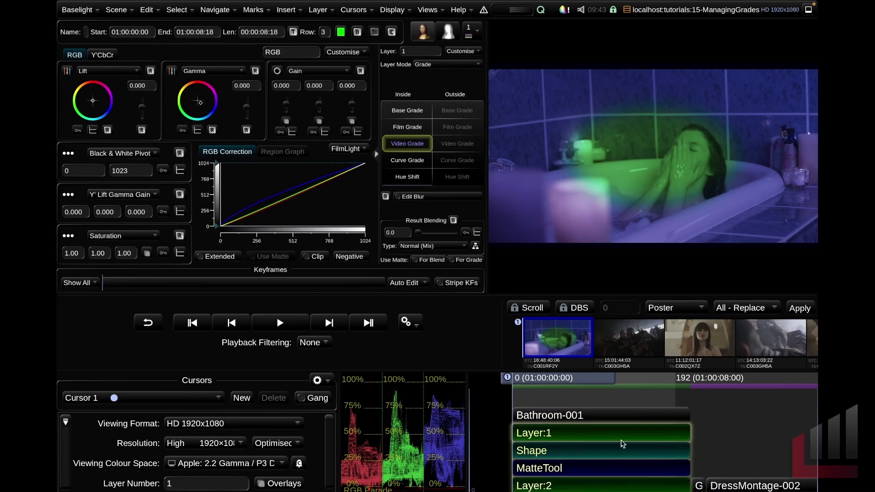
left_click(588, 400)
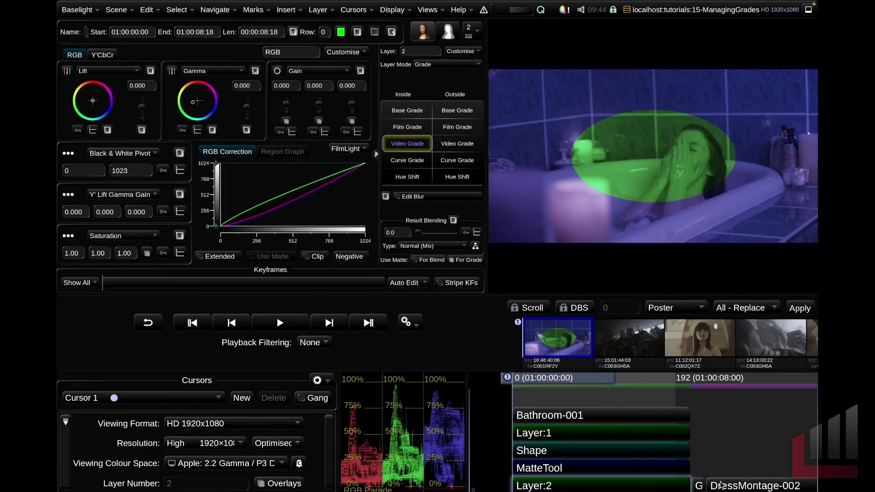
left_click(717, 480)
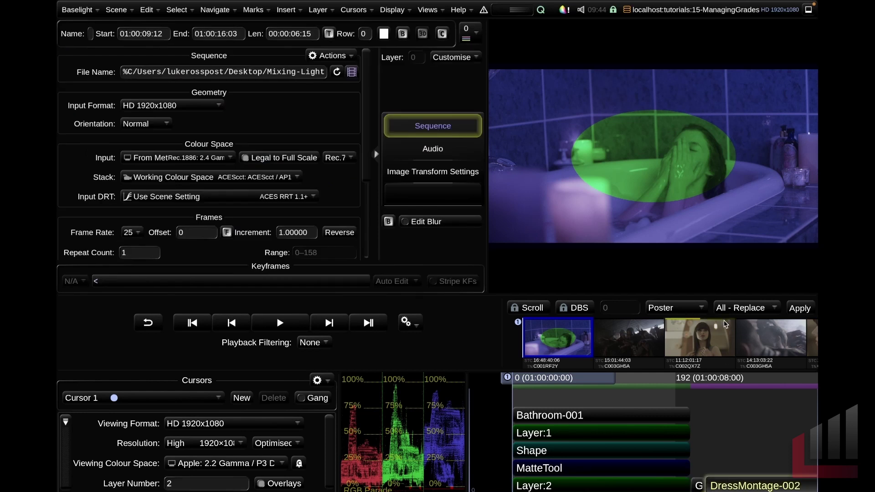
key("ctrl+v")
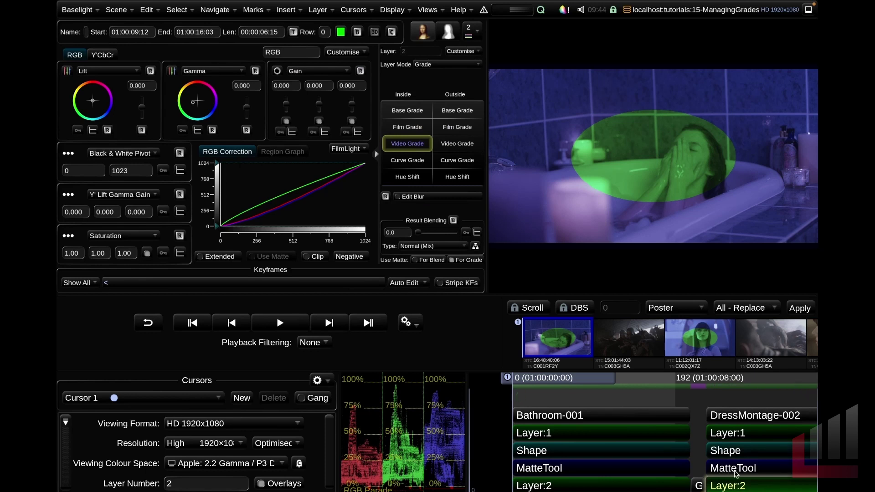
key("ctrl+z")
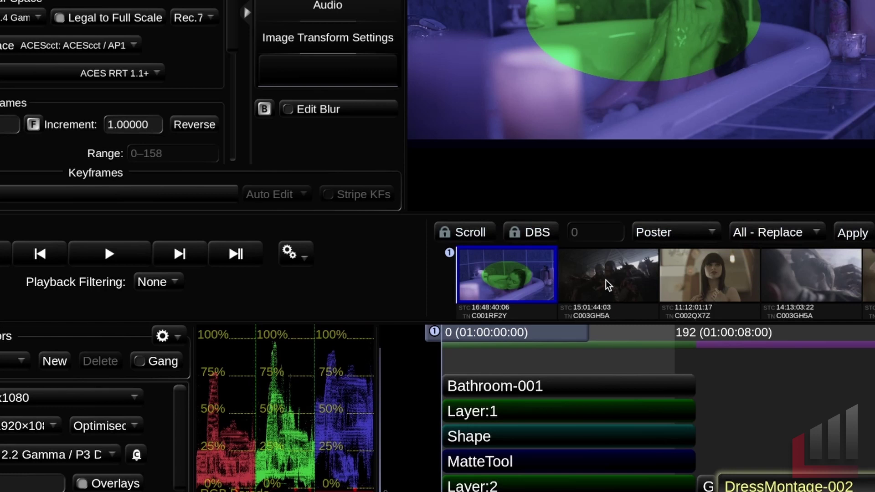
Step: Enable Scroll for the shot thumbnails and step through the shots to see how the strip follows the playhead
left_click(466, 234)
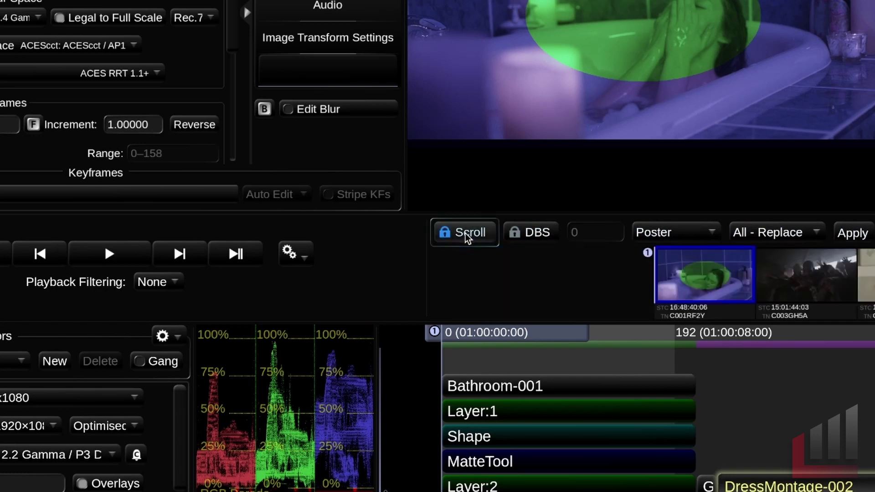
key("Down")
key("Down")
key("Down")
key("Down")
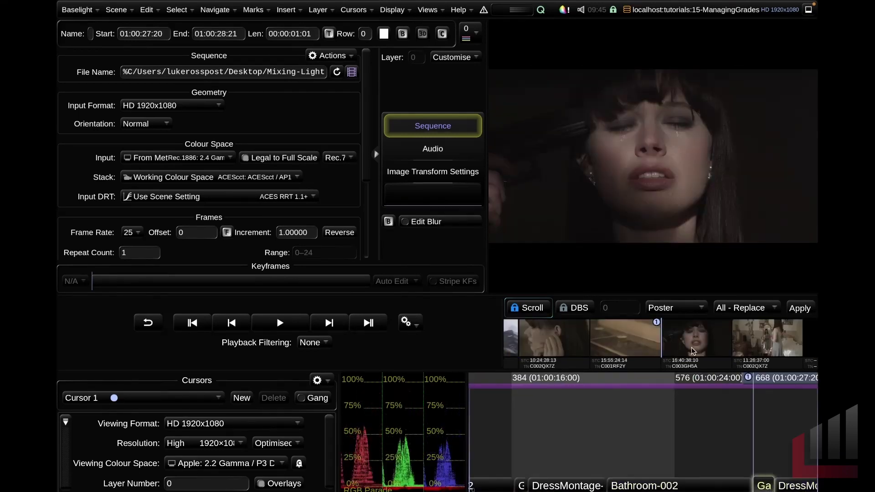
Step: Browse the shots around Bathroom-002 with thumbnail Scroll turned off, turn Scroll back on, and return to Bathroom-001
left_click(644, 469)
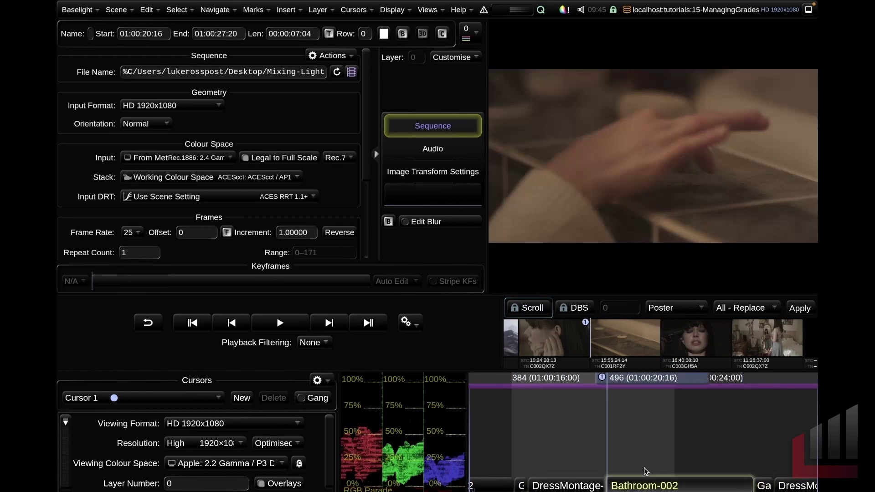
key("Up")
key("Down")
key("Down")
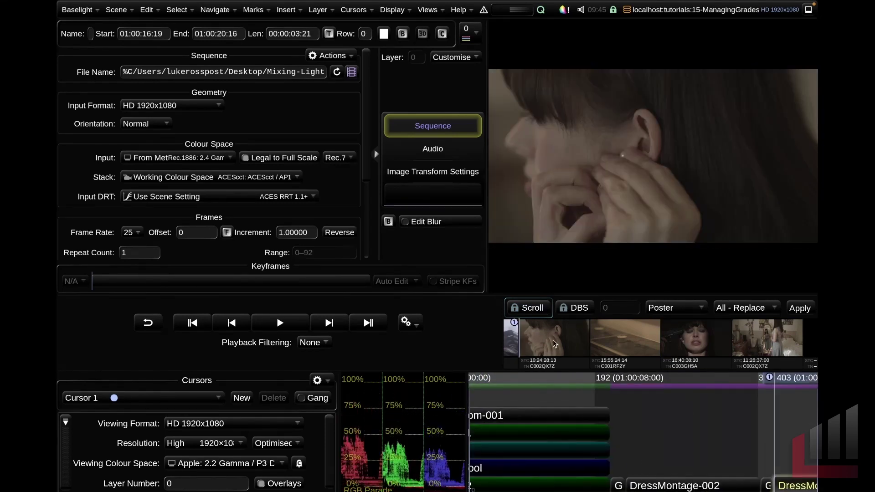
left_click(539, 315)
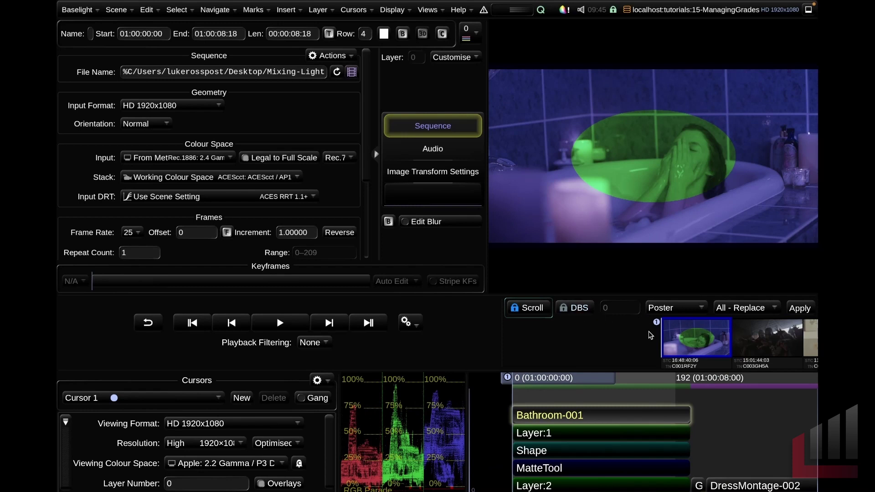
Step: Turn on DBS for the shot thumbnails, step through the shots up to DressMontage-002 and back to Bathroom-001, and turn DBS off
left_click(577, 310)
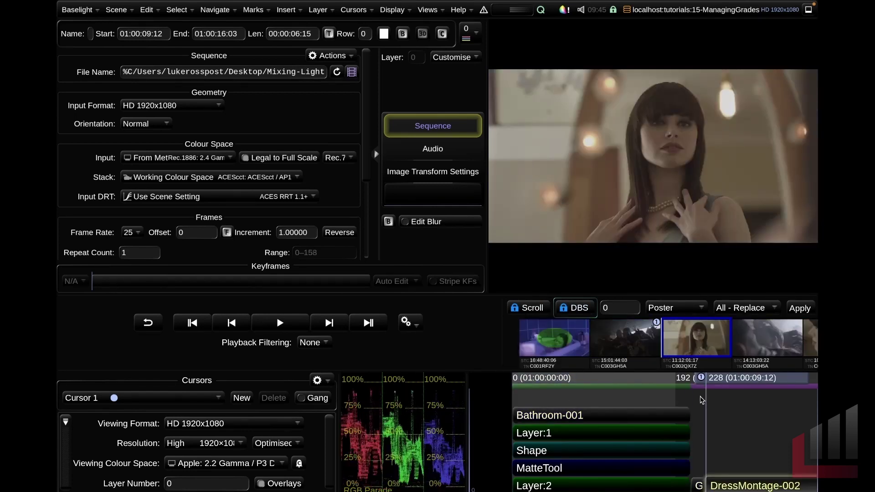
left_click(699, 357)
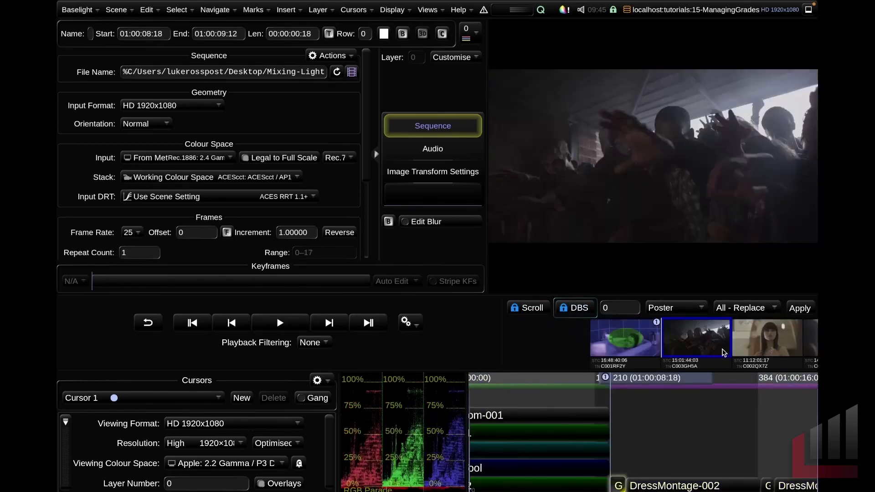
left_click(595, 350)
left_click(576, 309)
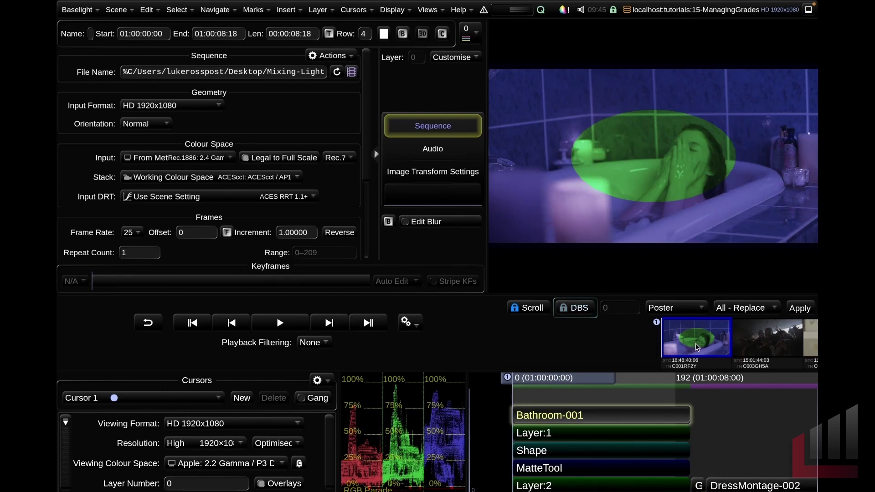
Step: Step between Bathroom-001, Garage-002 and DressMontage-002 with DBS off to examine how the thumbnail strip and its highlighted selection behave
key("Down")
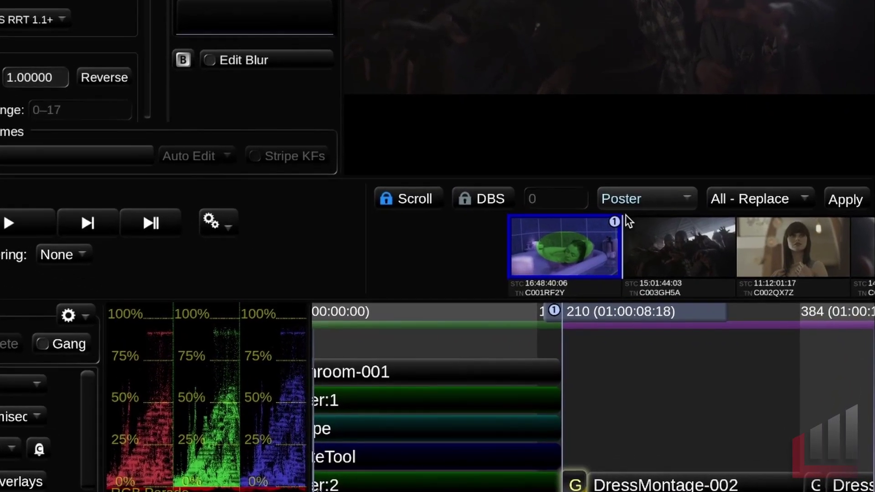
key("Up")
key("Down")
key("Down")
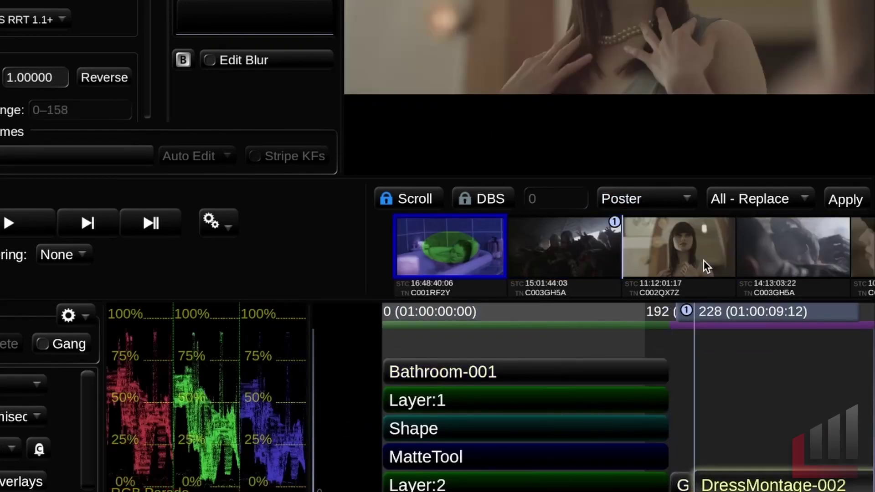
key("Up")
Step: Switch the shot thumbnails to Start & End, step forward through the shots, and switch the thumbnails back to Poster
left_click(661, 201)
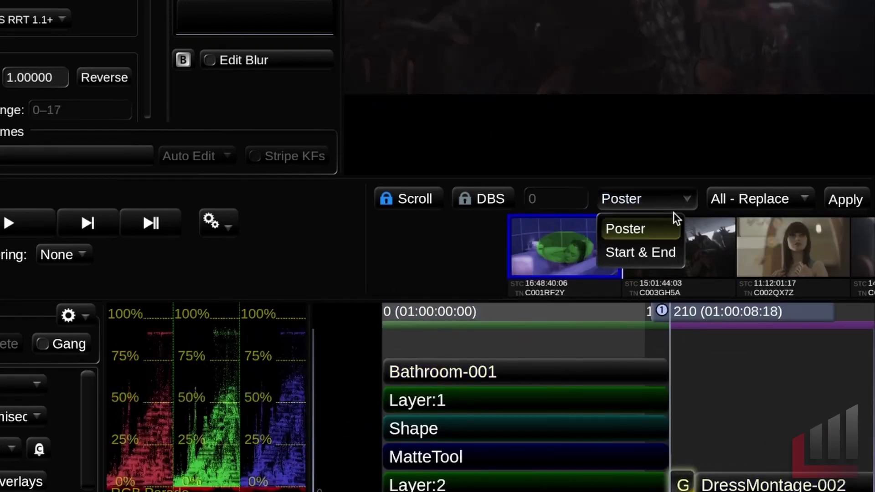
left_click(657, 252)
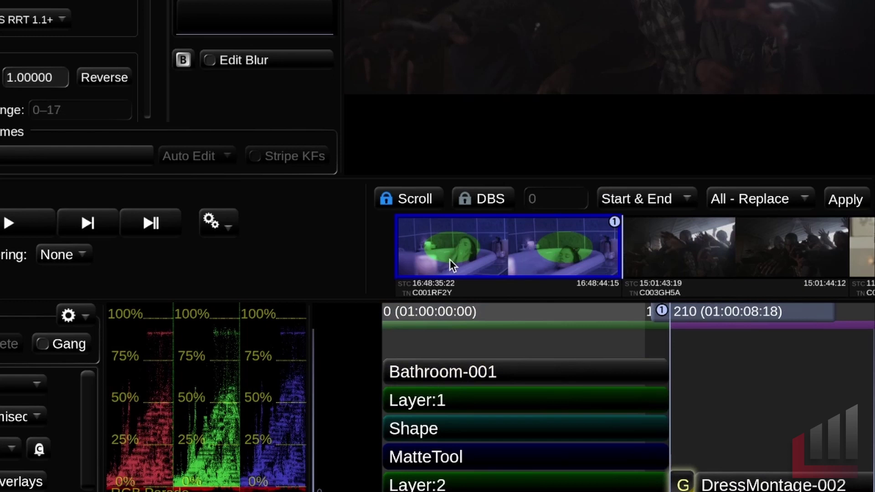
key("Down")
key("Down")
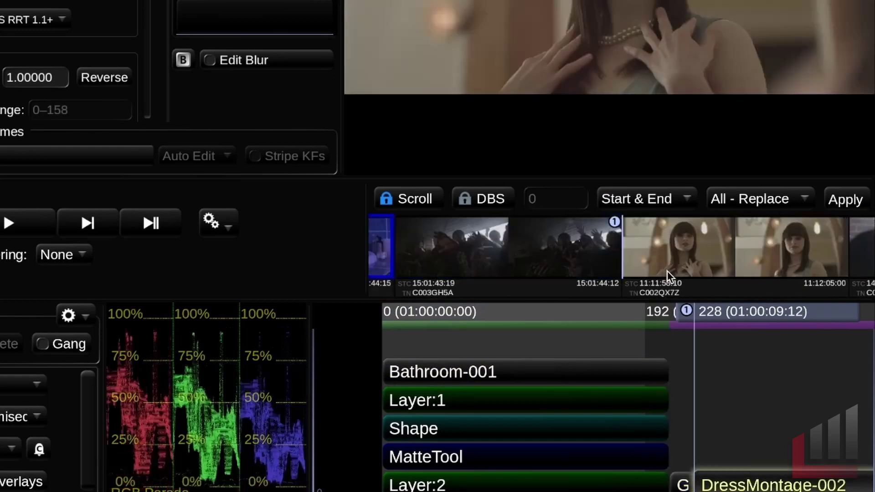
left_click(661, 201)
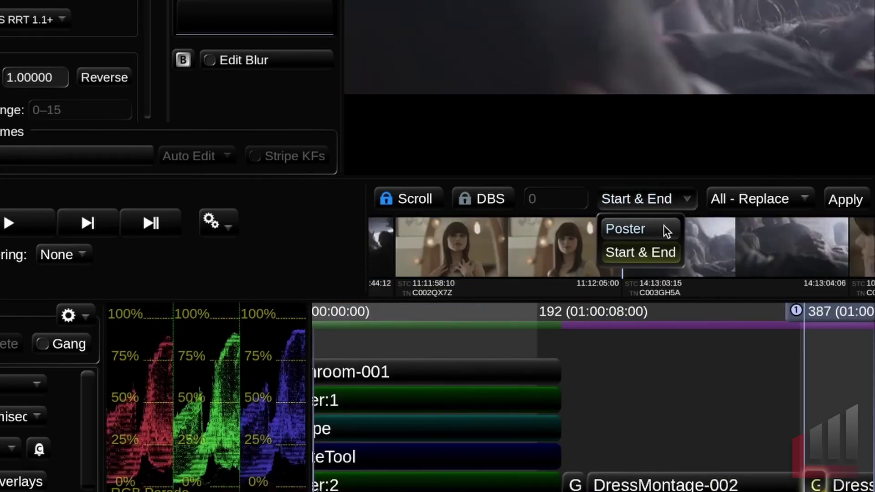
left_click(663, 228)
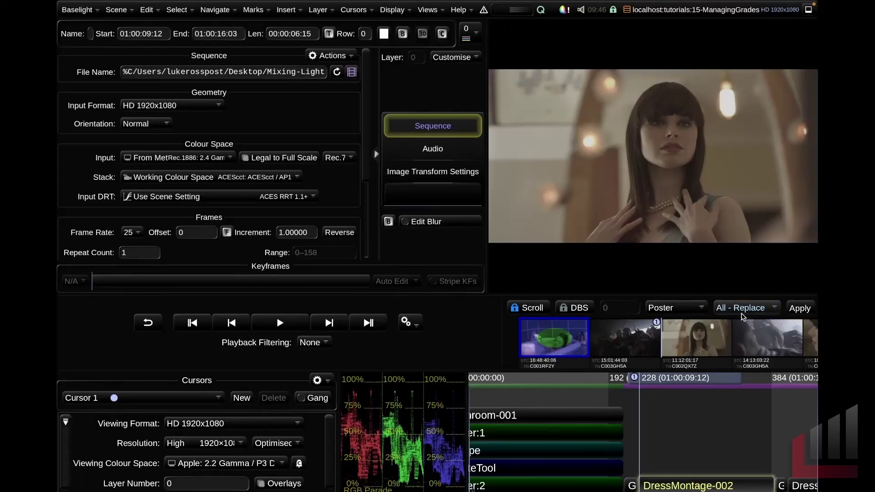
Step: Apply only the Primaries of Bathroom-001's grade to DressMontage-002 from its thumbnail, and compare the result with Bathroom-001's layers
left_click(750, 206)
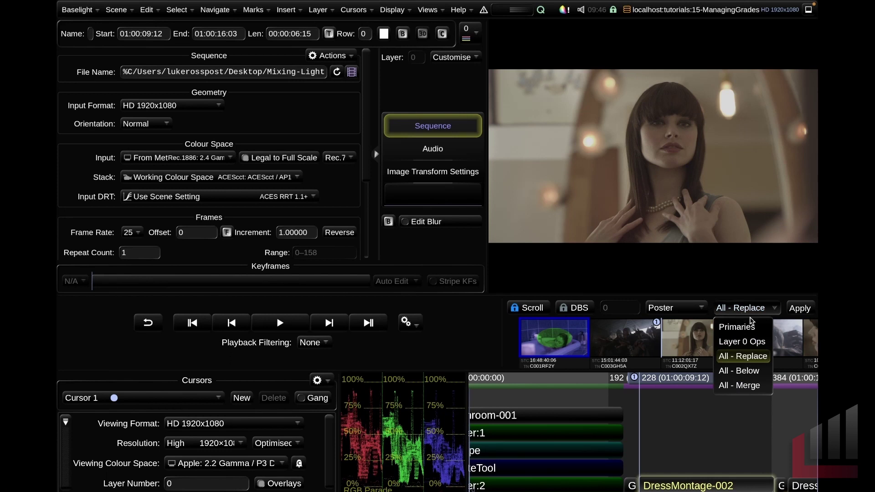
left_click(741, 327)
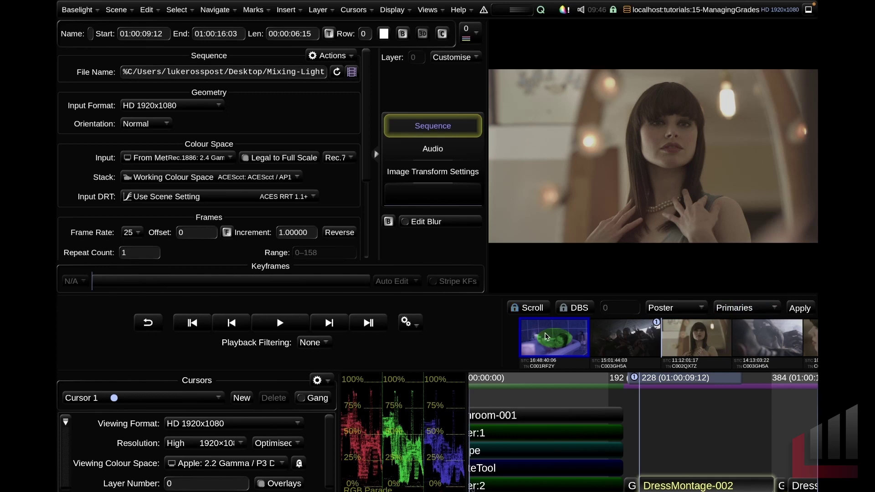
left_click_drag(547, 337, 680, 395)
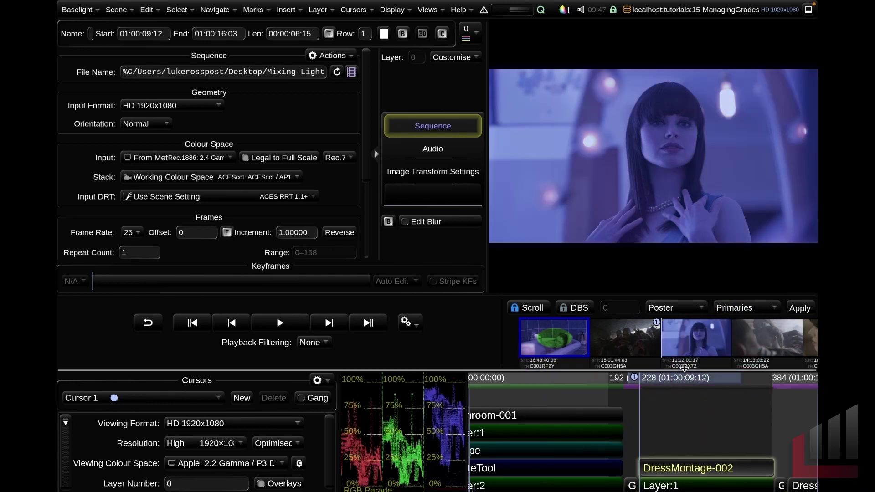
left_click_drag(651, 424, 723, 486)
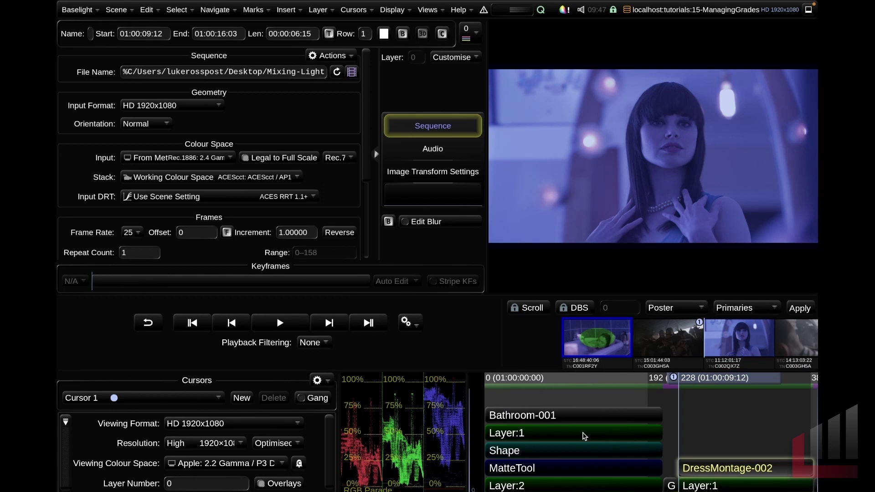
left_click(548, 490)
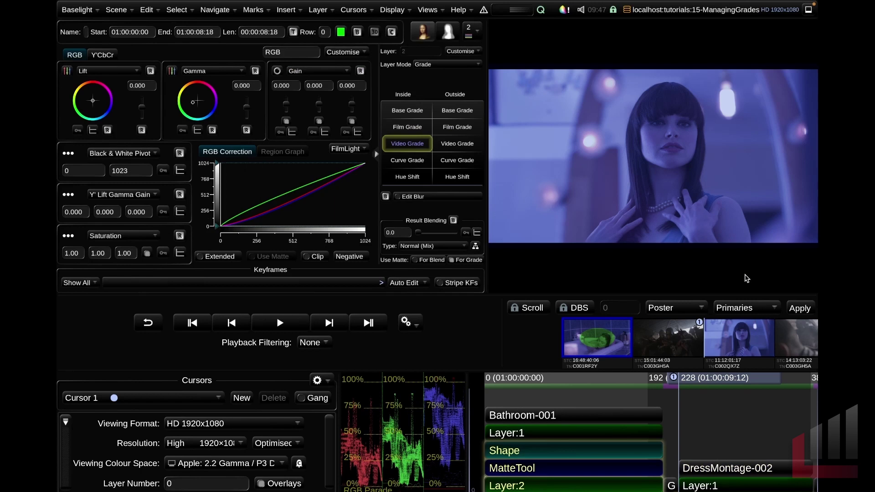
Step: Set the grade copy mode to All - Replace, undo the primaries copy, and apply Bathroom-001's full grade stack to DressMontage-002
left_click(735, 309)
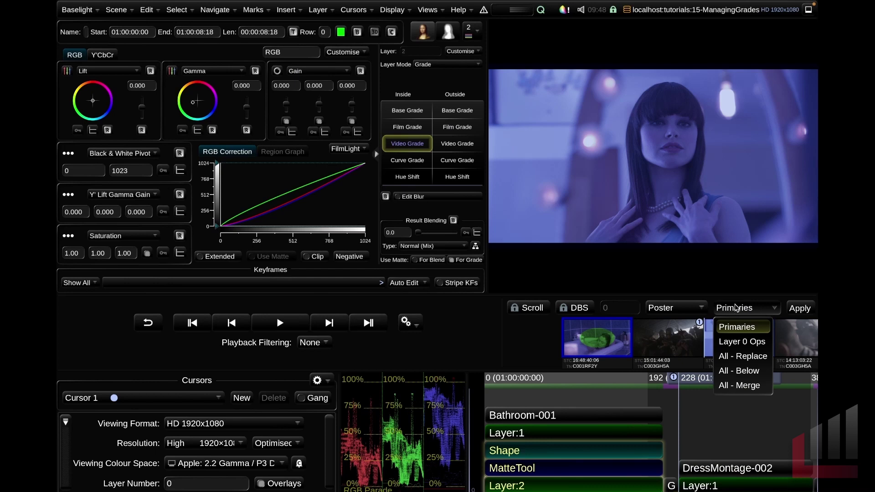
left_click(748, 359)
left_click(734, 486)
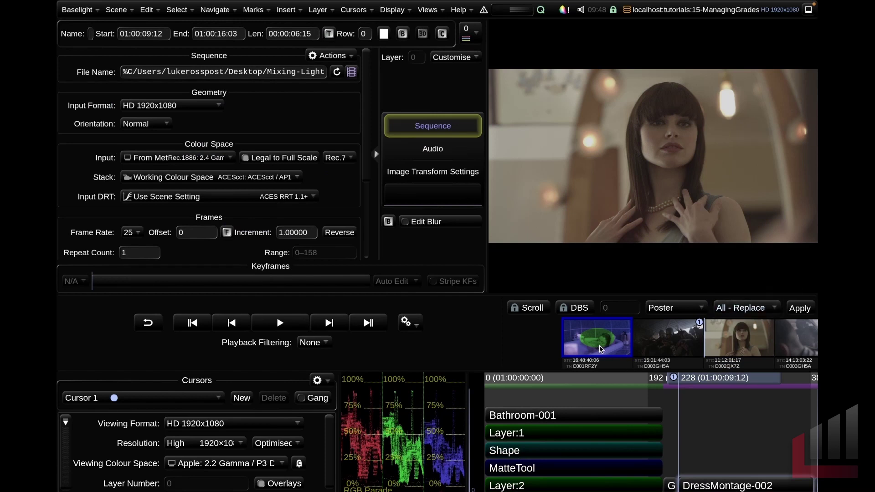
left_click_drag(600, 345, 730, 395)
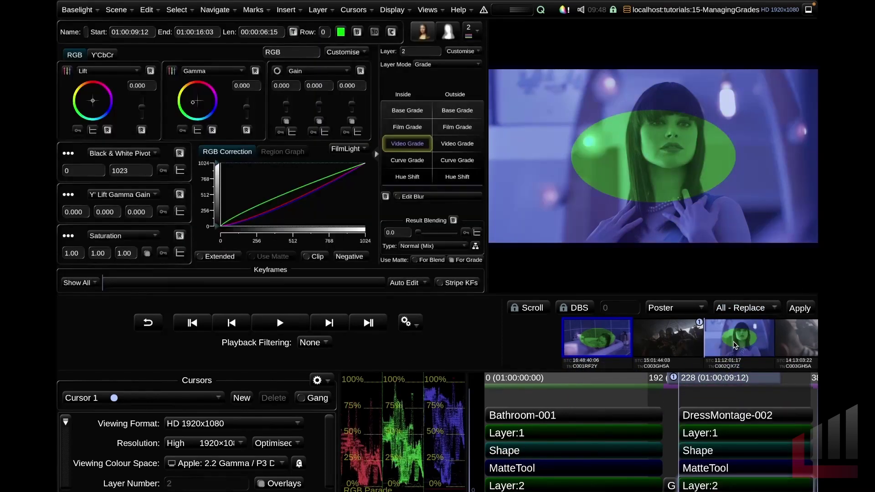
left_click(718, 437)
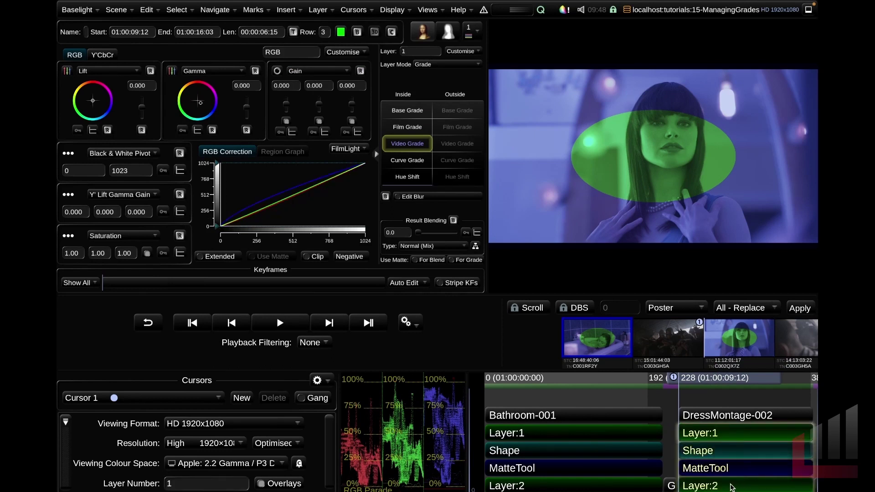
left_click(746, 308)
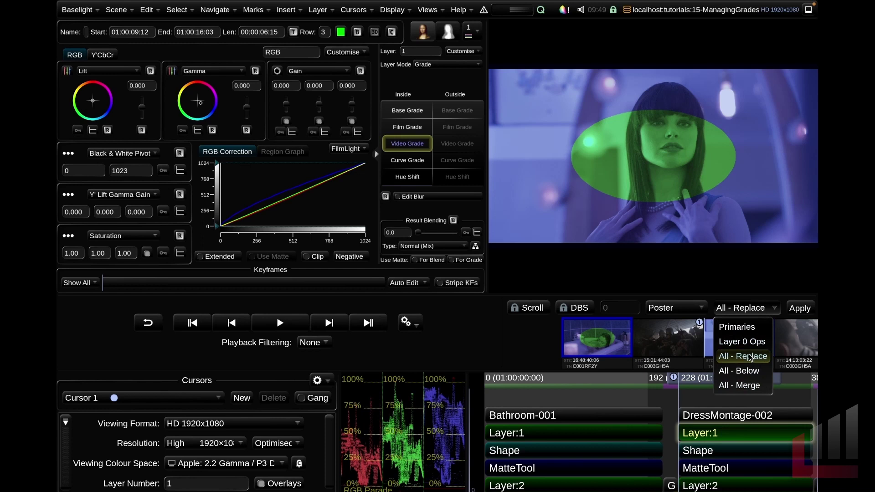
left_click(765, 360)
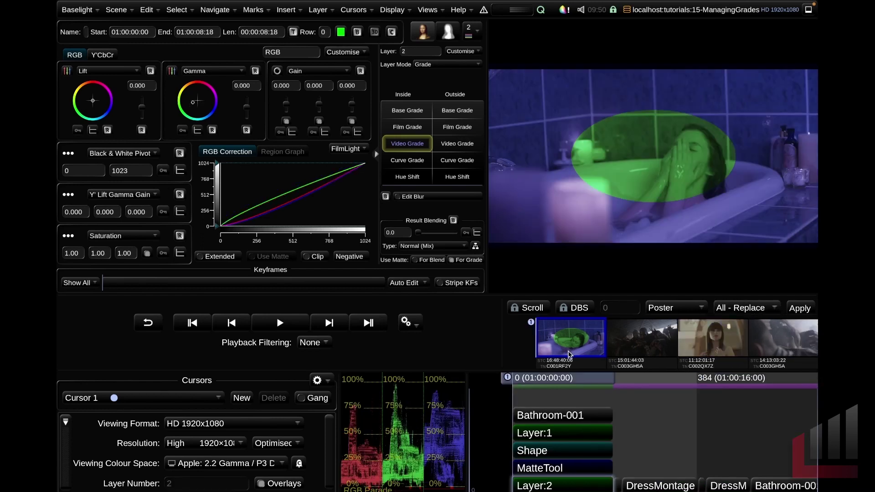
Step: Move the playhead from Bathroom-001 to DressMontage-002 and apply Bathroom-001's grade to it directly from the source thumbnail
key("Down")
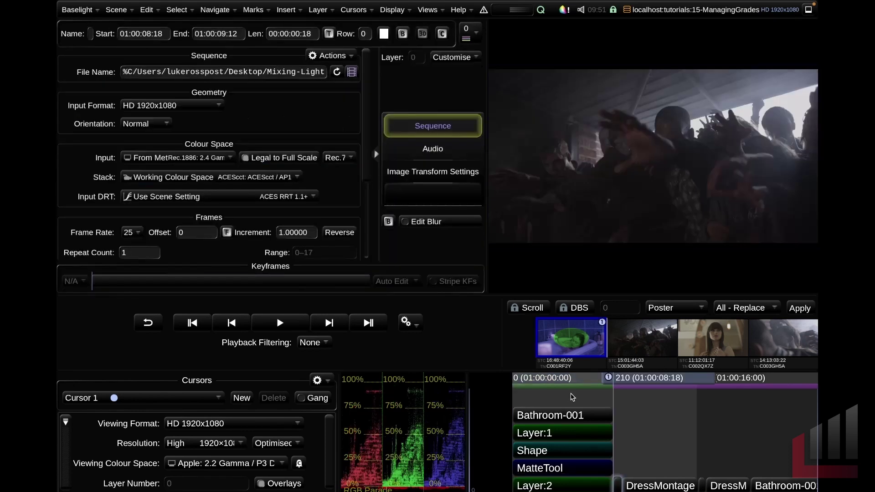
key("Down")
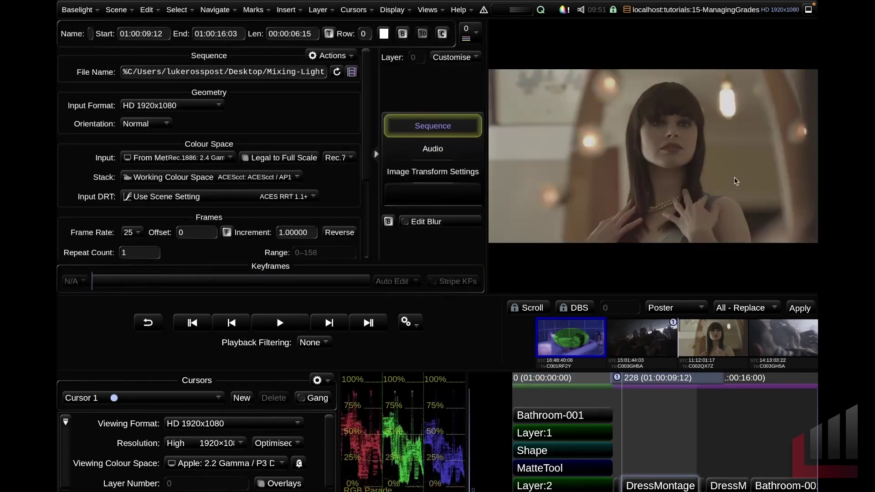
left_click(572, 335)
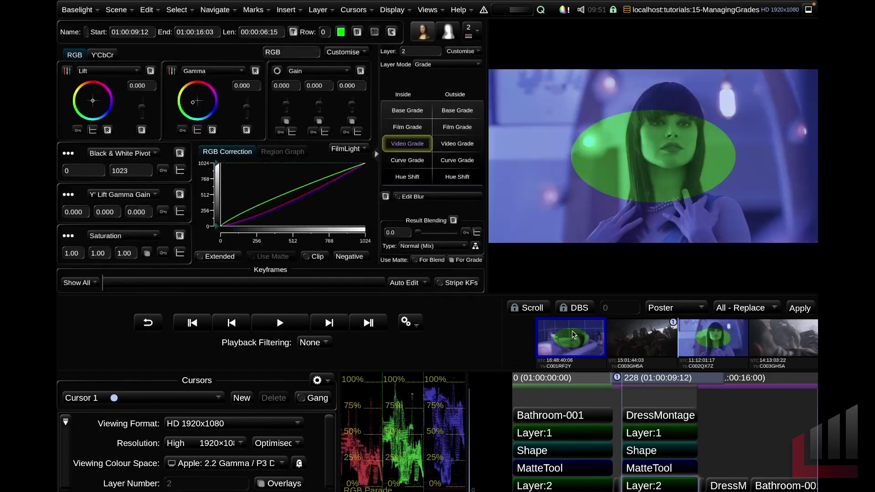
Step: Move the playhead to DressMontage-001 and apply DressMontage-002's grade to it from the source thumbnail
key("Down")
key("Down")
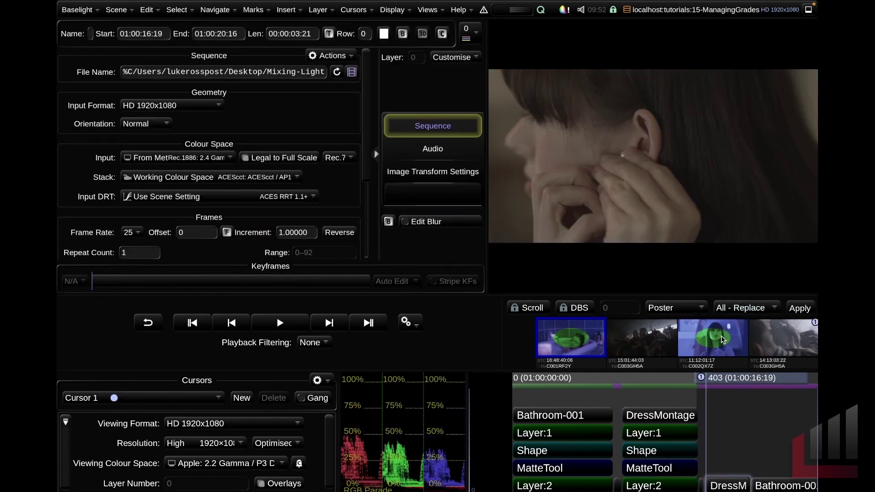
left_click(723, 340)
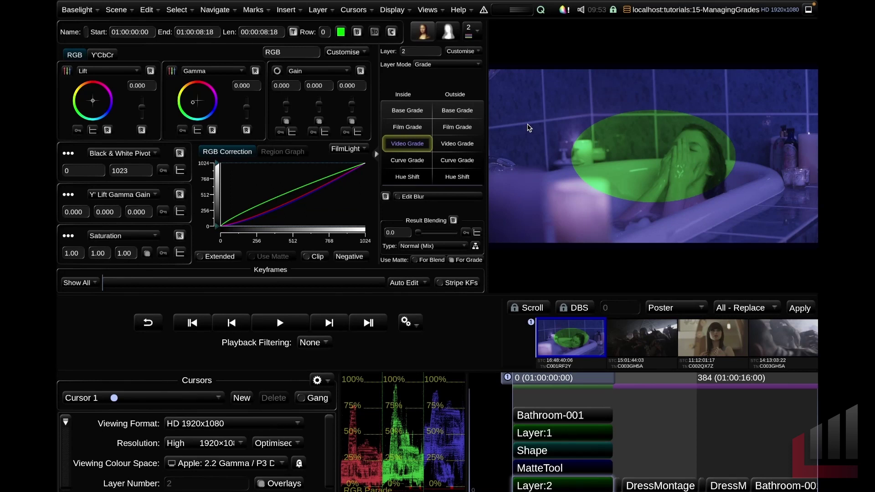
Step: Open the Shots view, sort the list by tape to review the grouped shots, and sort it back by record timecode
key("ctrl+h")
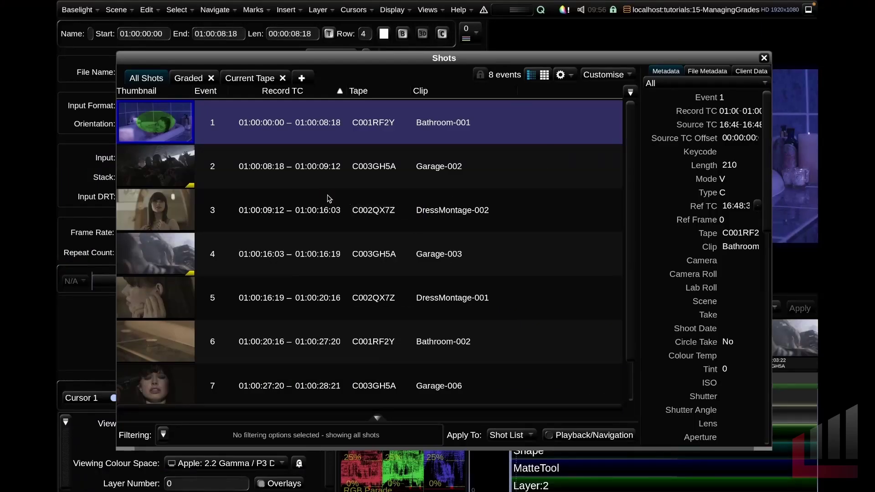
left_click(360, 92)
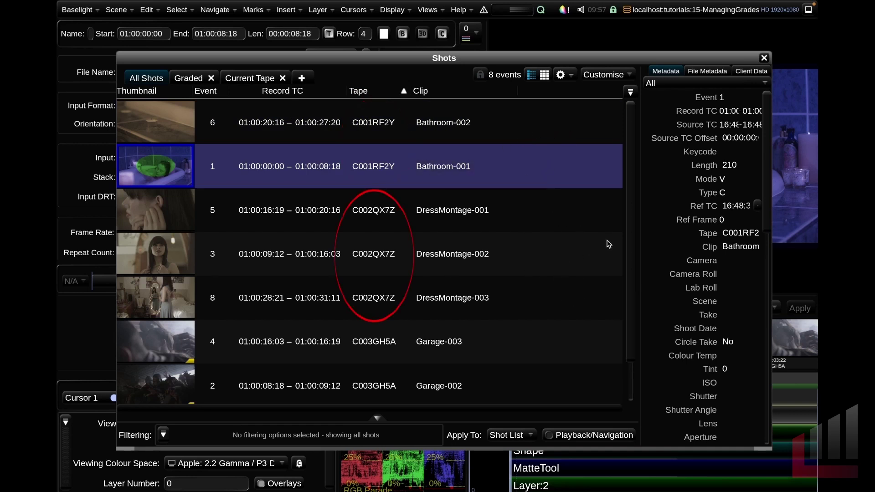
scroll(543, 343, "down", 1)
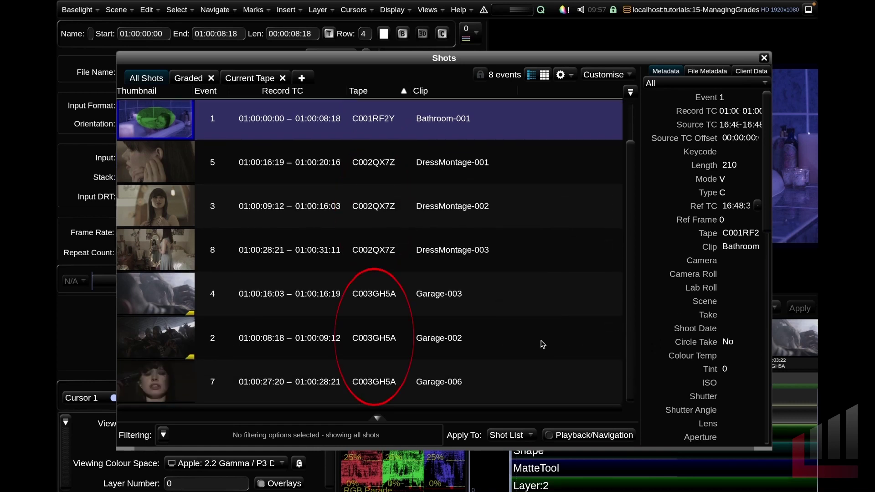
scroll(594, 209, "up", 1)
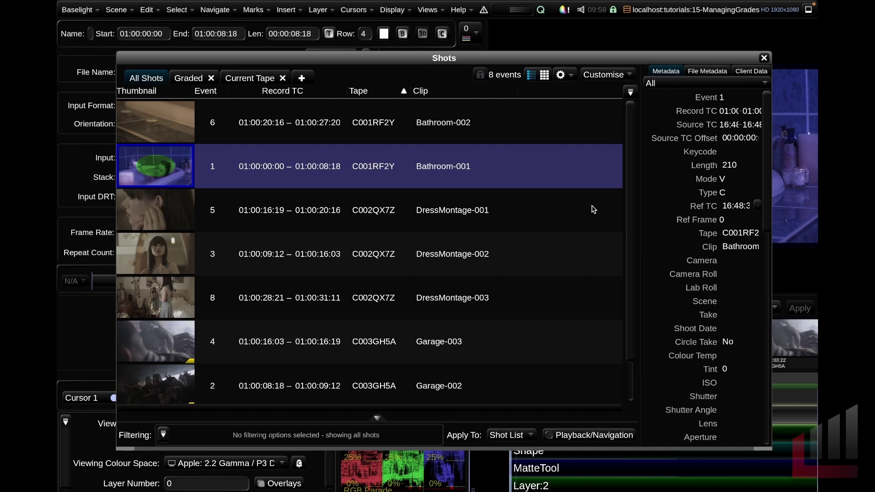
left_click(301, 95)
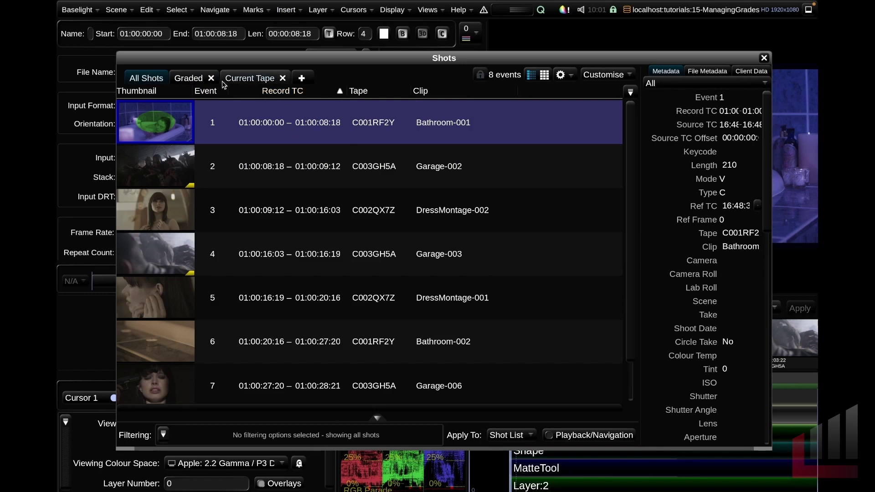
Step: View the Graded shot list, switch to the Current Tape list, and step forward to DressMontage-001 to compare the listed shots
left_click(192, 79)
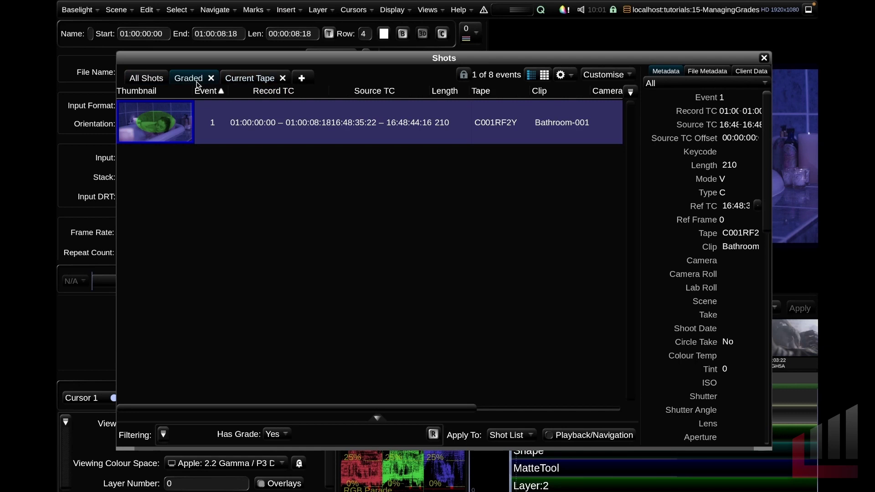
left_click(258, 79)
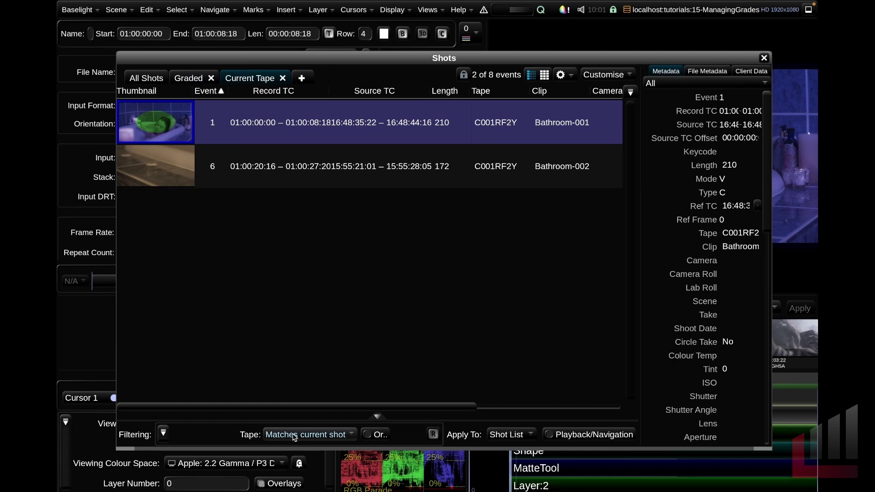
key("Page_Down")
key("Down")
key("Down")
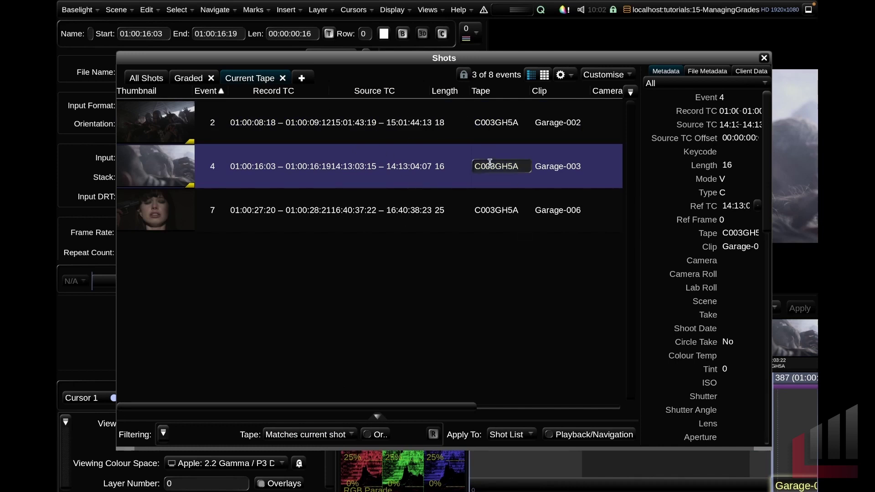
key("Down")
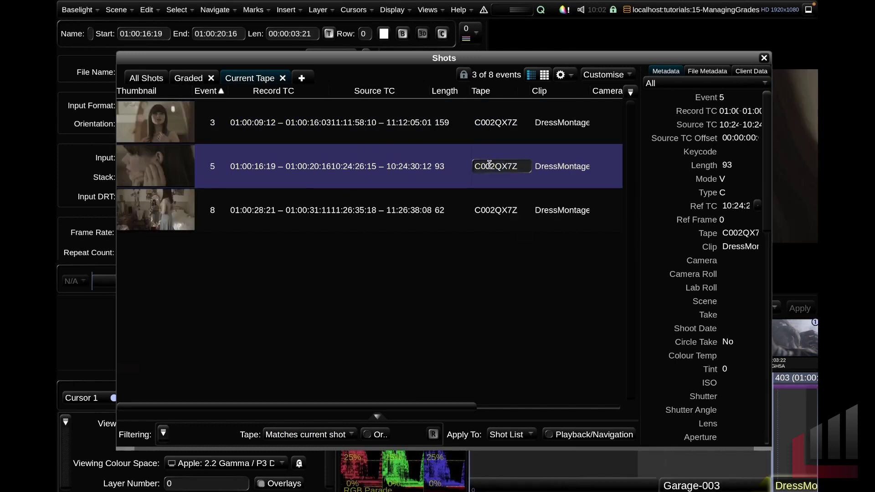
Step: Jump to Garage-003 from the All Shots list and show the Current Tape list for its tape
left_click(146, 78)
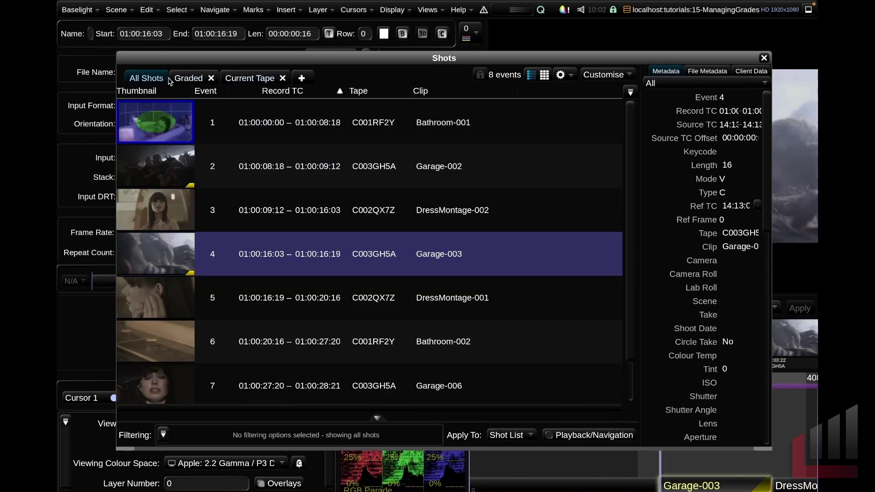
left_click(246, 79)
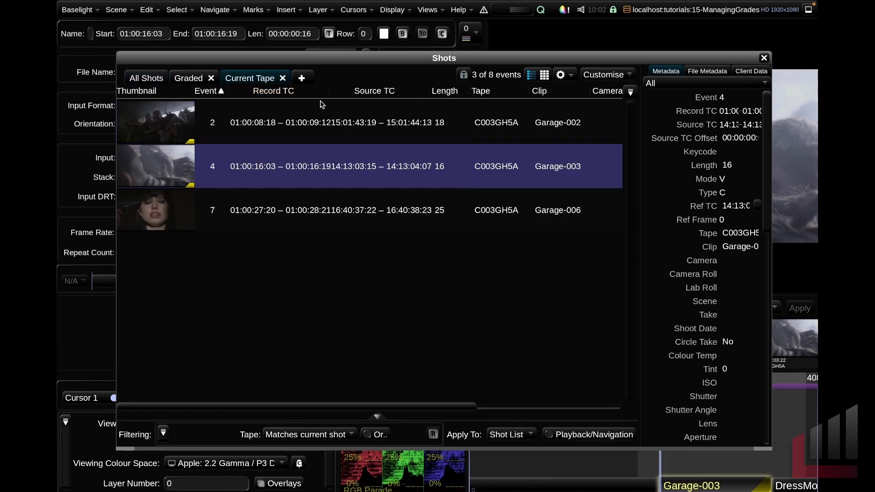
Step: Leave the Shots view, move the playhead back to Bathroom-001, and check the Current Tape shot list for that shot
left_click(765, 58)
key("Up")
key("Up")
key("Up")
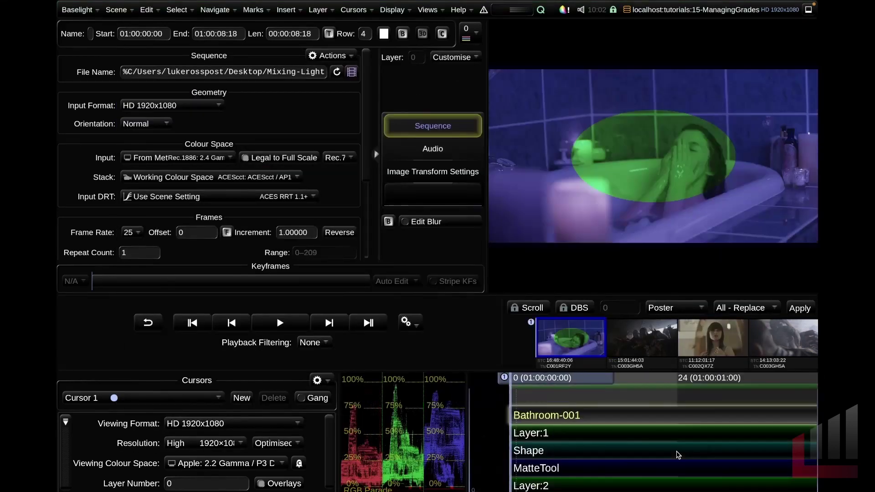
scroll(584, 426, "down", 3)
scroll(586, 429, "down", 6)
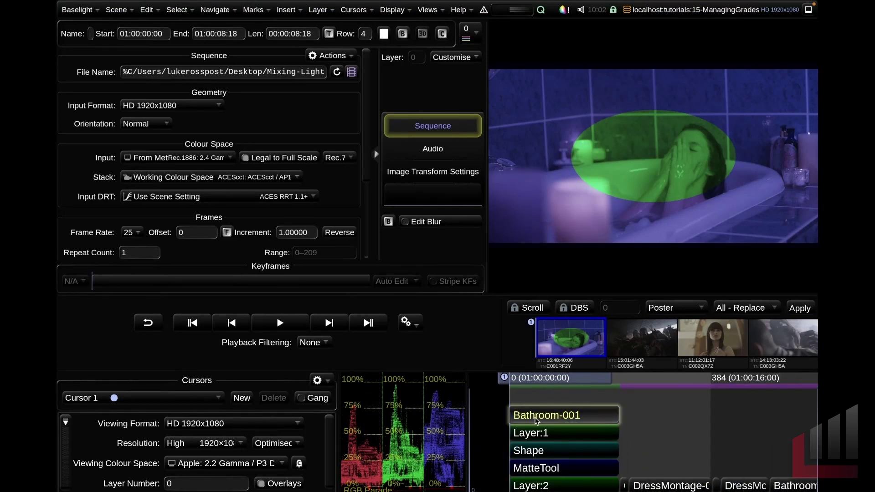
scroll(570, 425, "up", 2)
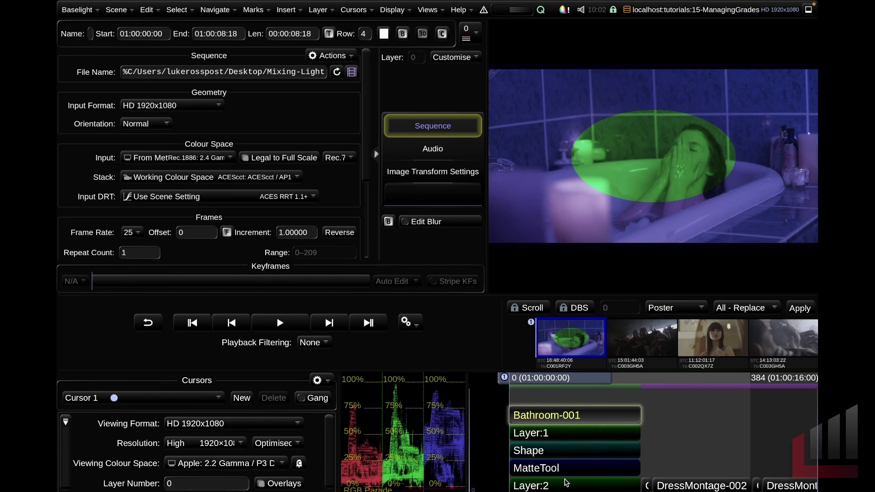
key("ctrl+h")
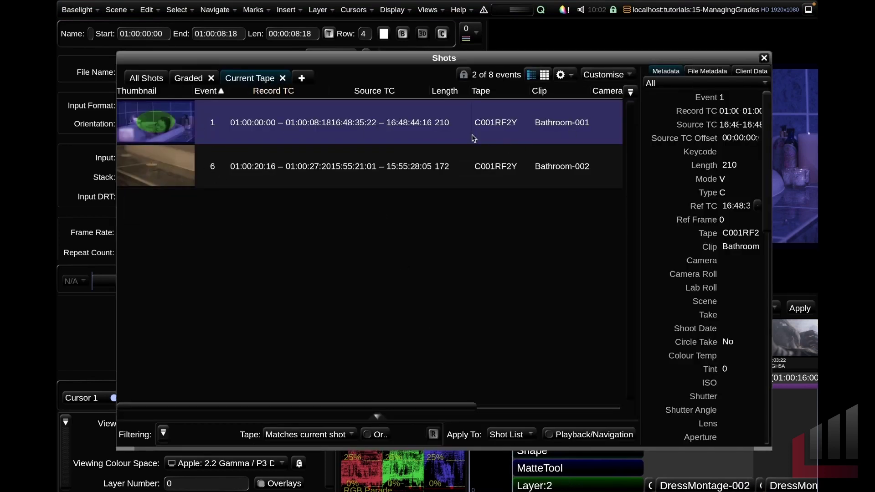
key("shift+s")
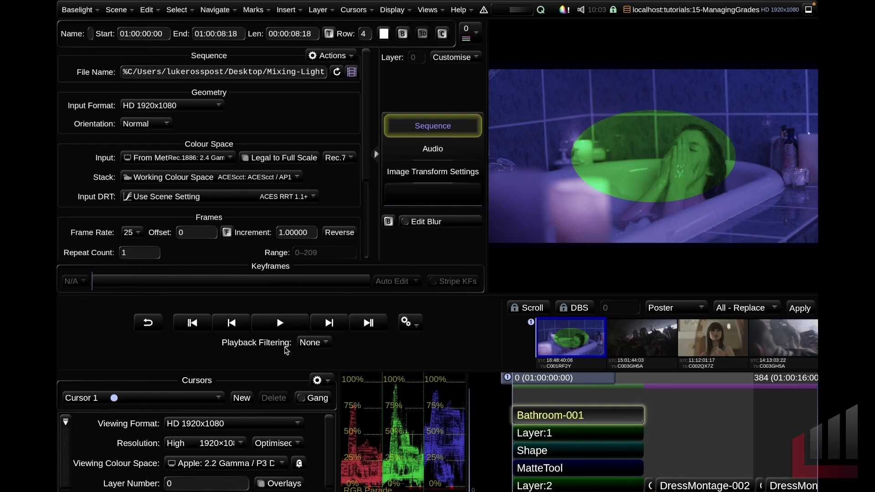
Step: Set the playback filtering to Current Tape and bring the filtered thumbnails into view
left_click(319, 347)
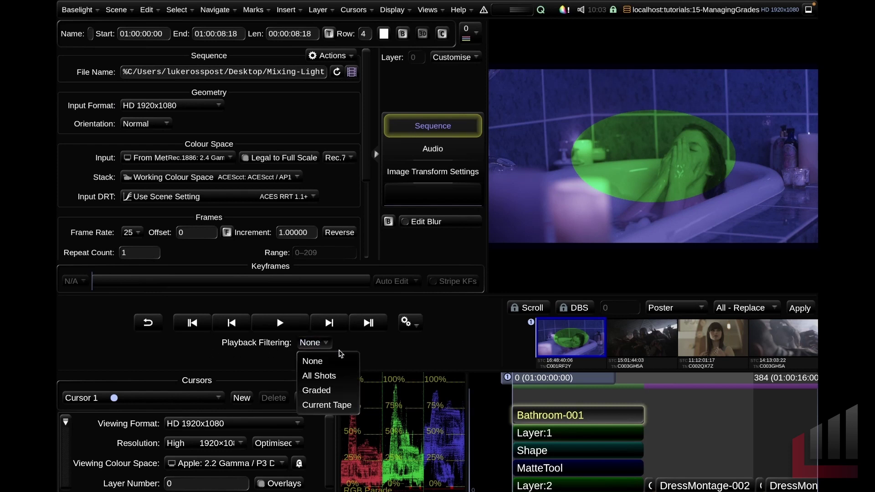
left_click(327, 405)
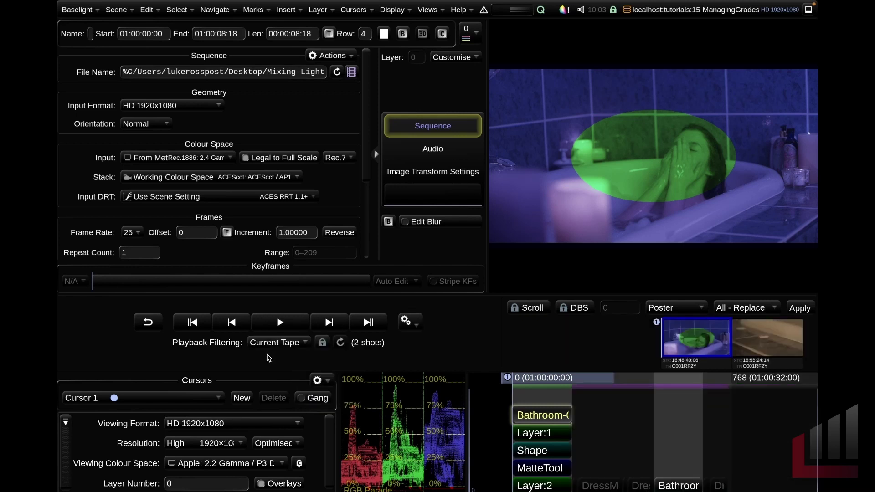
left_click_drag(740, 345, 670, 344)
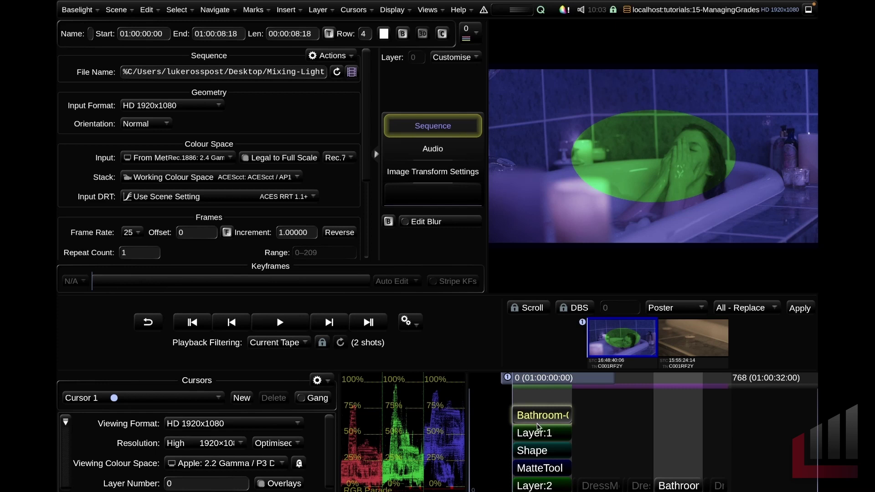
Step: Step back and forth between Bathroom-001 and Bathroom-002 to check navigation within the filtered tape
left_click(675, 406)
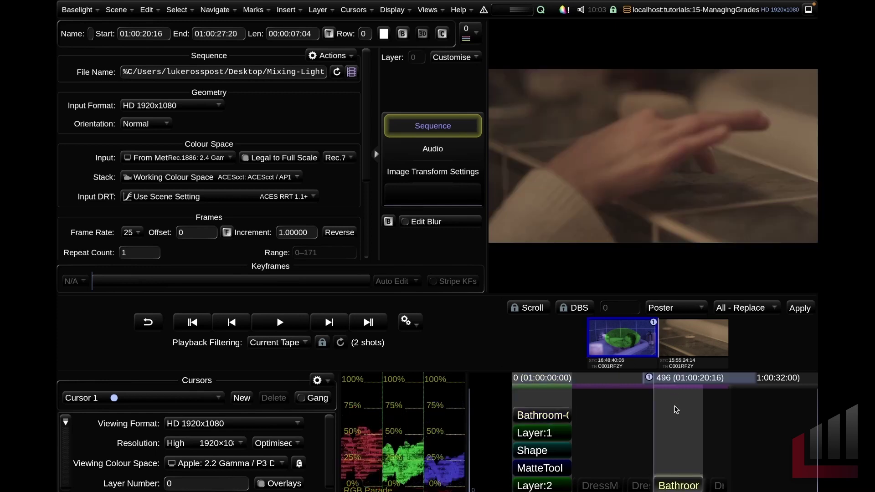
key("Up")
key("Down")
key("Up")
key("Down")
key("Up")
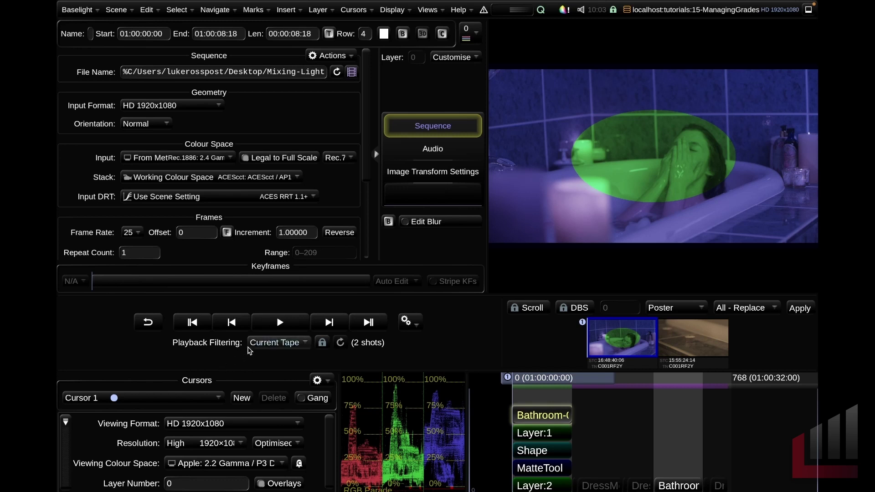
key("ctrl+h")
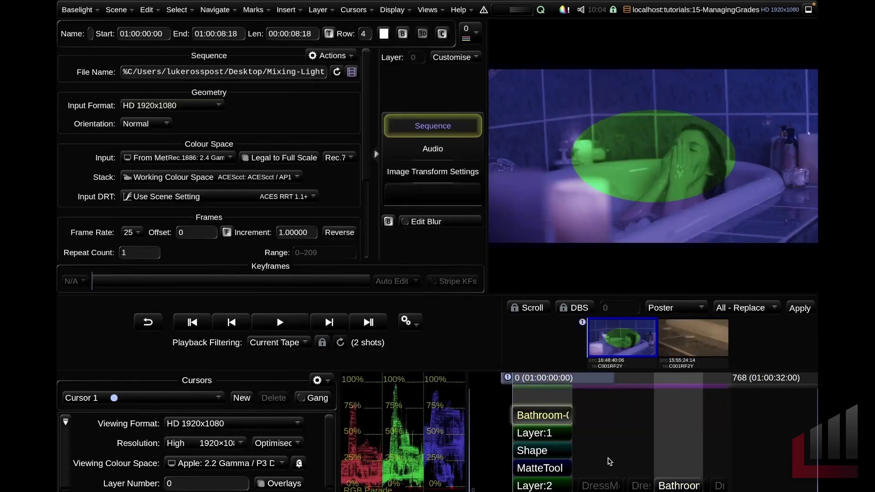
left_click(681, 458)
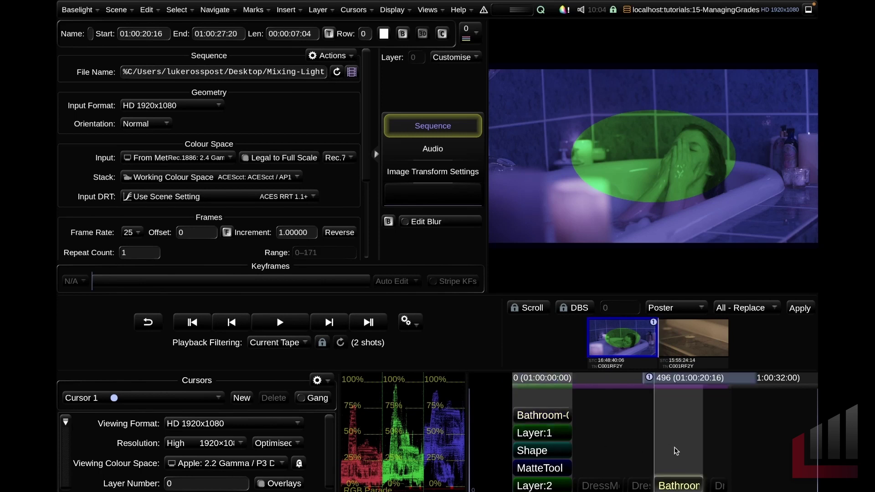
key("Up")
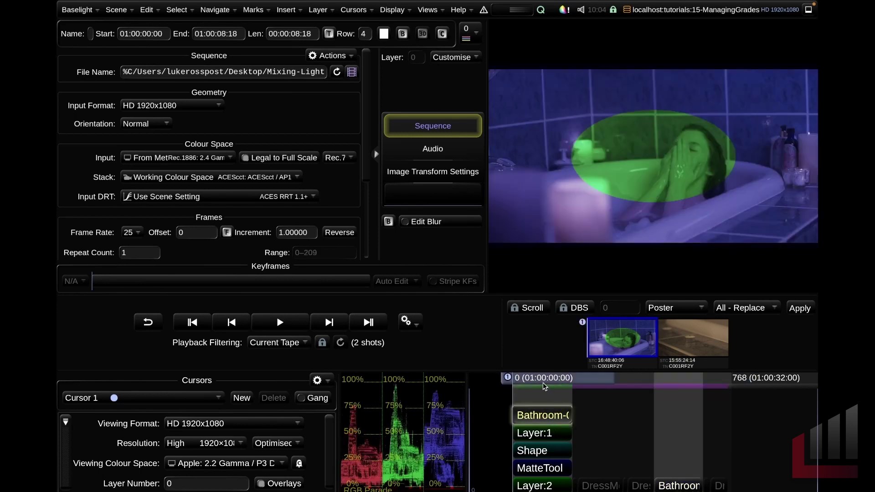
Step: Move the playhead to Garage-002 and step through the Garage shots that share its tape
left_click_drag(539, 379, 593, 399)
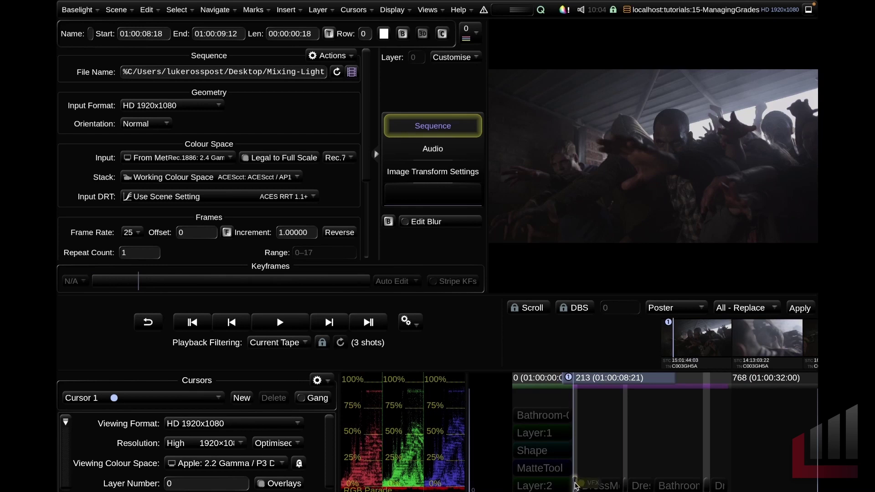
left_click_drag(750, 327, 618, 350)
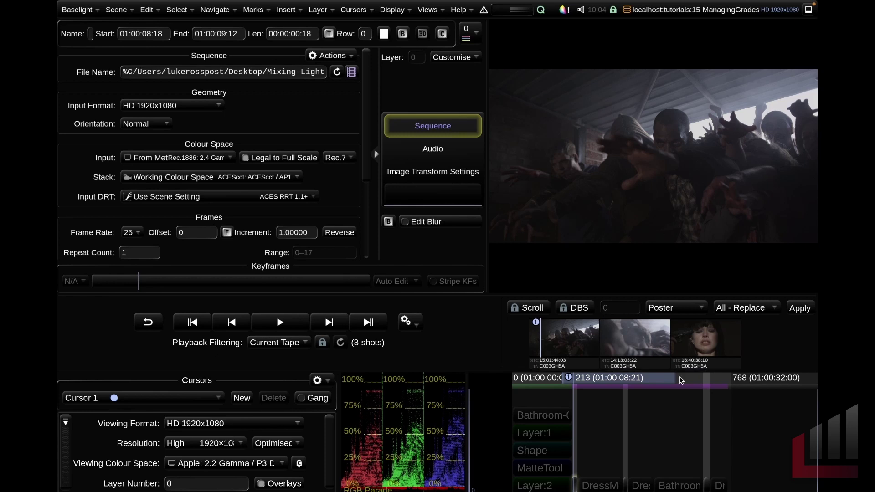
key("Down")
key("Down")
key("Up")
key("Up")
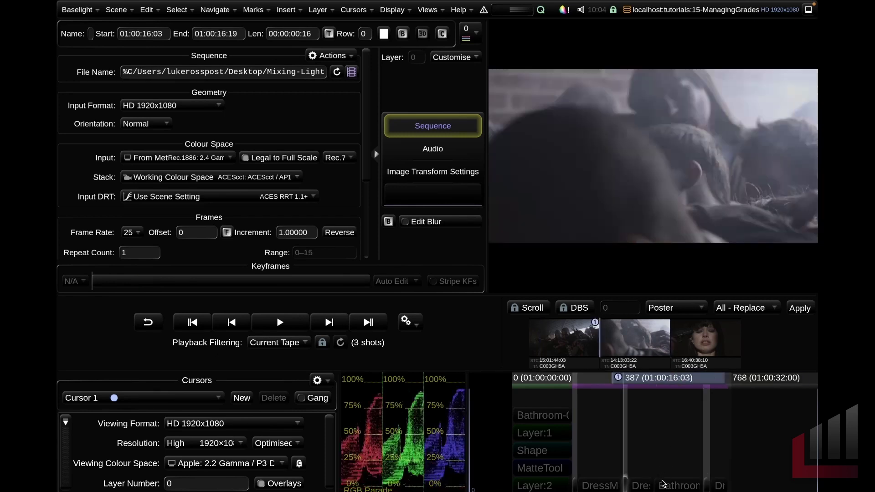
Step: From Bathroom-001, cycle the playback filtering through No Filtering, All Shots, Graded and Current Tape, ending on Current Tape
key("ctrl+h")
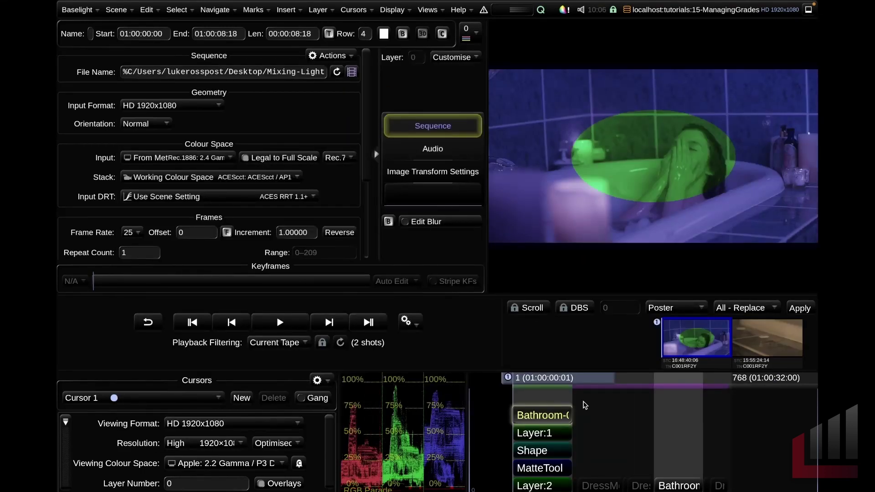
key("ctrl+f")
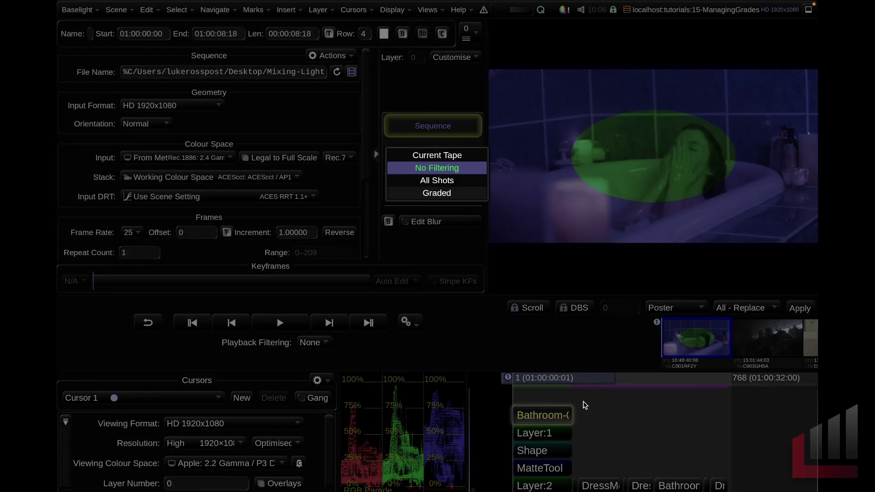
key("ctrl+f")
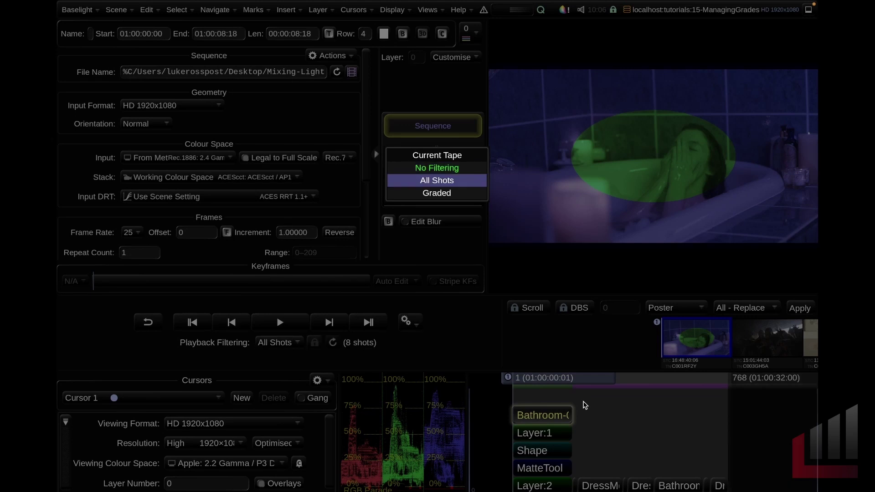
key("ctrl+f")
key("ctrl+f")
key("ctrl+f")
key("ctrl+f")
key("ctrl+f")
key("ctrl+f")
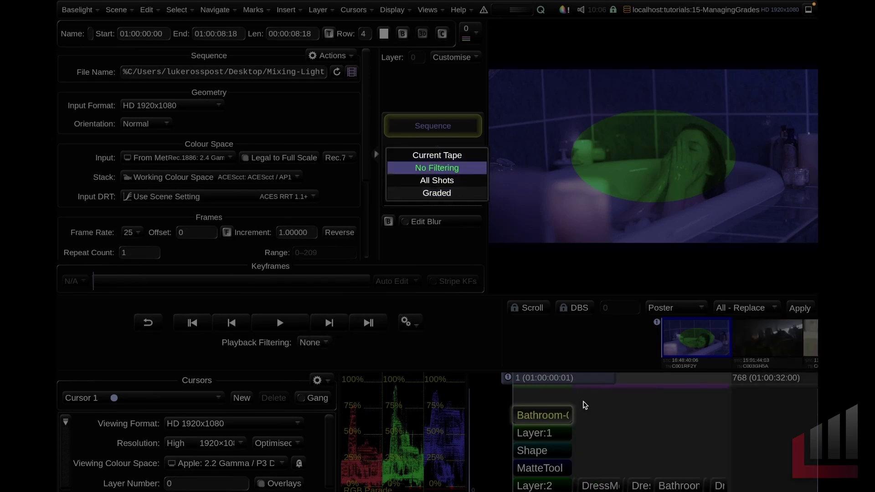
key("ctrl+f")
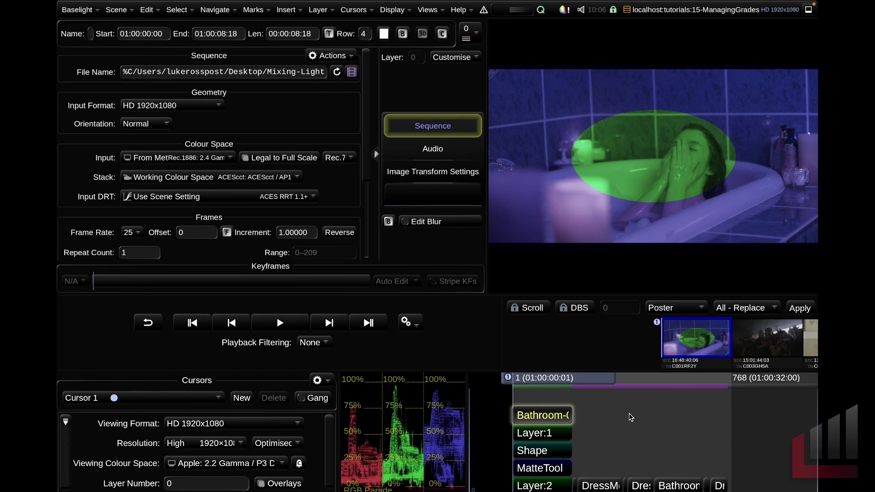
key("ctrl+f")
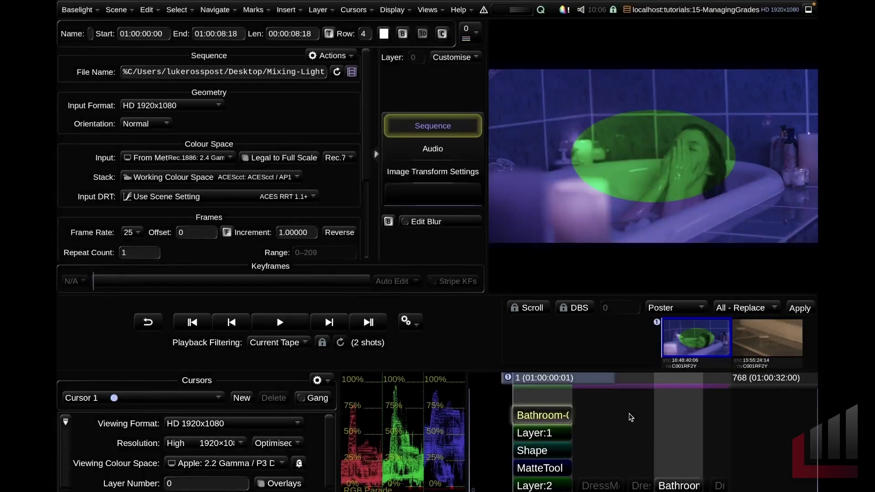
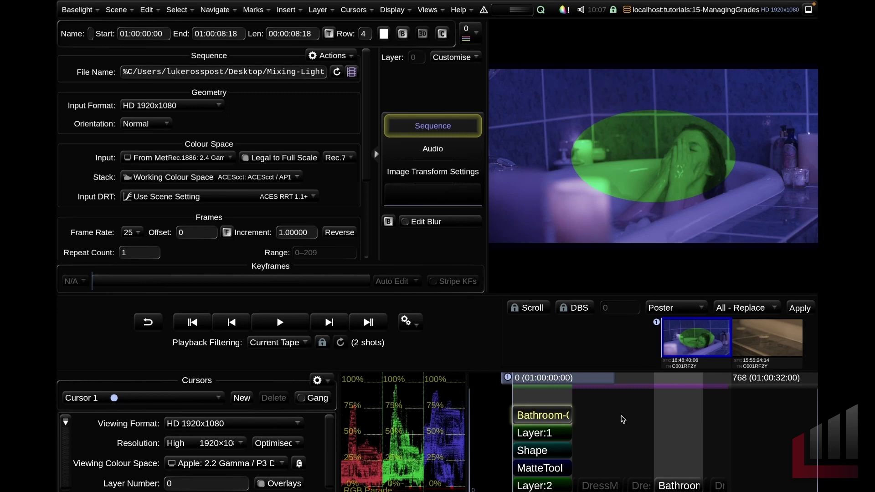
Step: Copy the grade stack from Bathroom-001 and paste it onto Bathroom-002
left_click(552, 464)
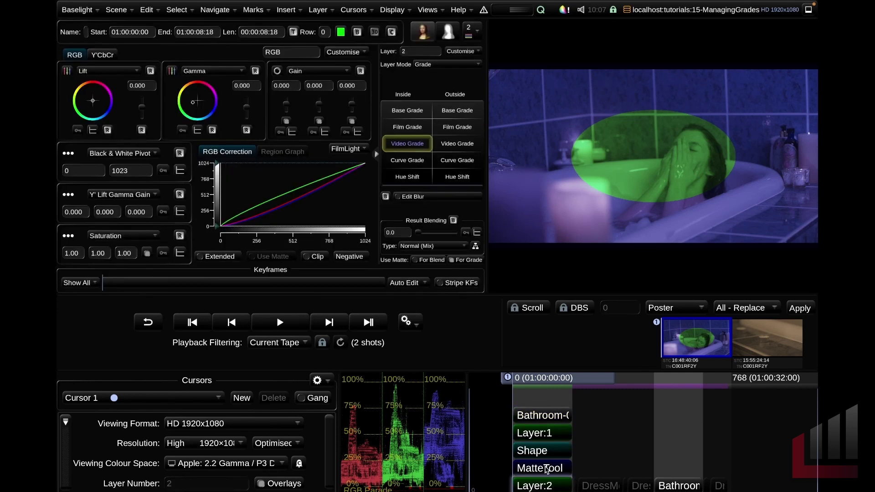
key("ctrl+c")
key("Down")
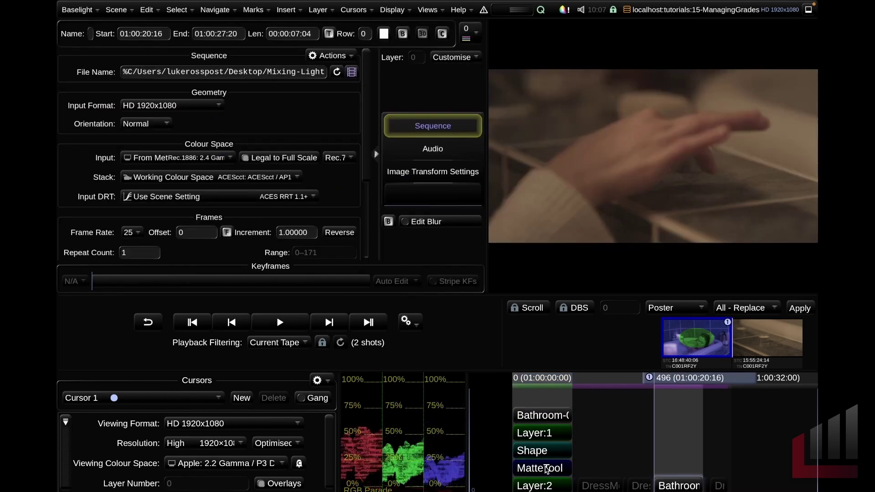
key("ctrl+v")
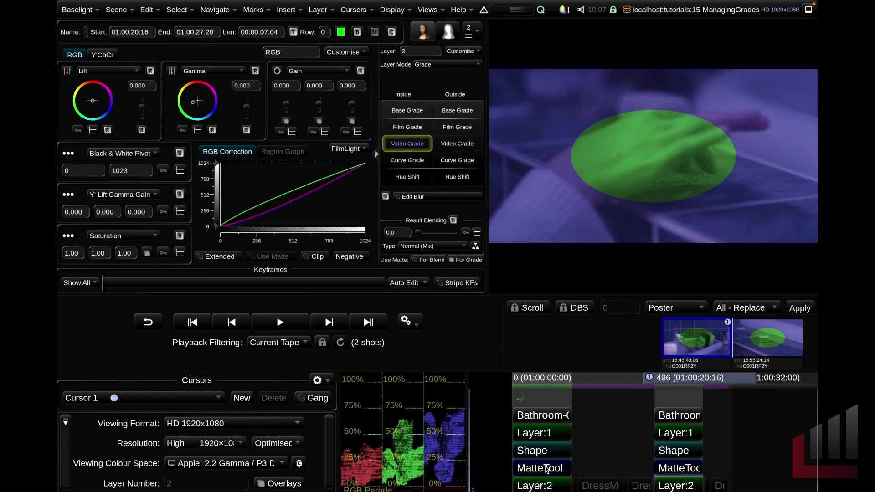
Step: Move to Garage-002, add a grade layer with a Video Grade, and push its gamma toward green
left_click_drag(703, 382, 638, 385)
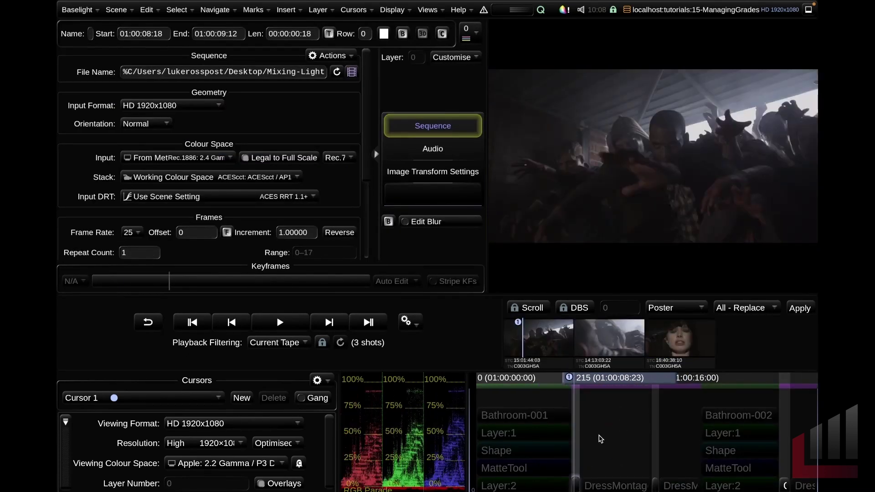
scroll(593, 440, "up", 6)
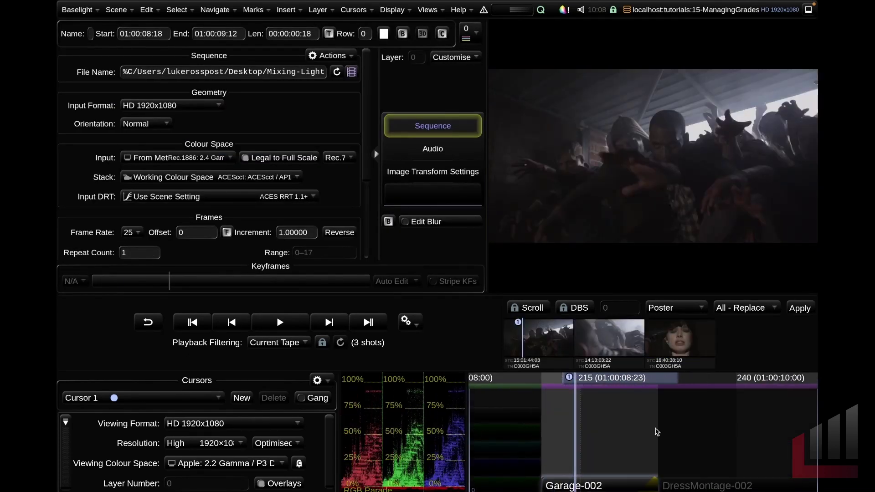
left_click(627, 479)
key("p")
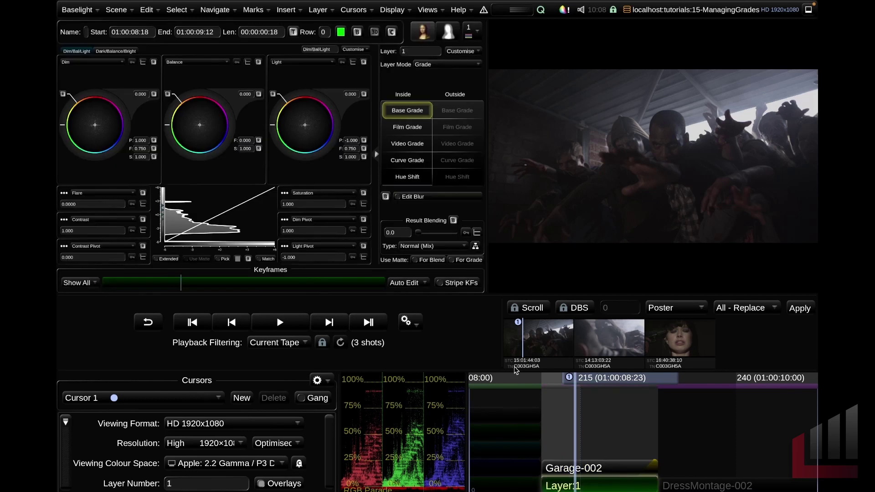
left_click(407, 144)
left_click_drag(197, 105, 190, 104)
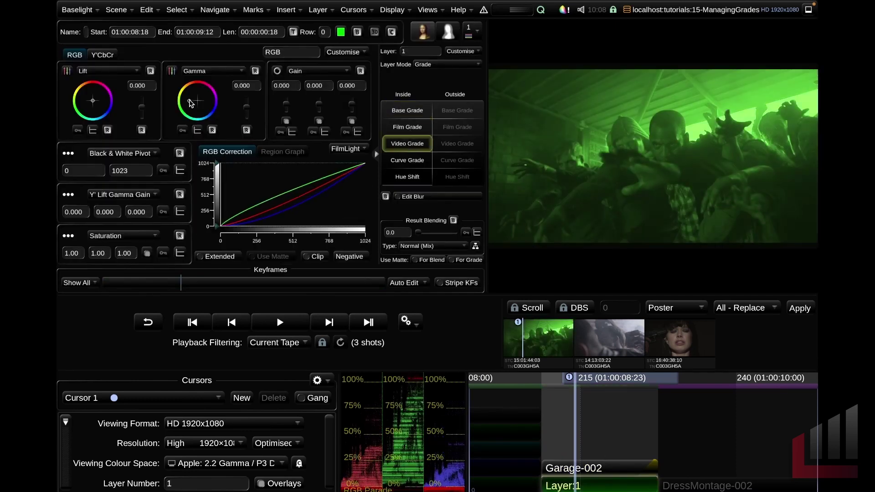
Step: Add a second layer to Garage-002 with a closed four-point freehand shape around the central figure
key("p")
key("i")
left_click(582, 212)
left_click(671, 108)
left_click(738, 200)
left_click(581, 213)
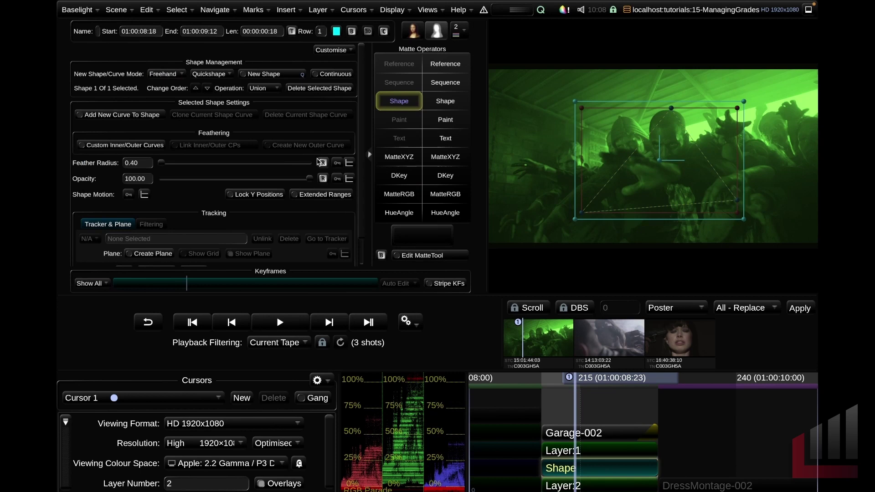
Step: Add a Video Grade inside the shape on layer 2 and push its gamma toward red
key("Page_Down")
left_click(407, 144)
left_click_drag(197, 105, 196, 97)
Step: Enable the MatteTool on Garage-002's shape and set its blur radius to 60.42
key("Down")
key("Page_Up")
left_click(422, 256)
left_click_drag(142, 67, 163, 67)
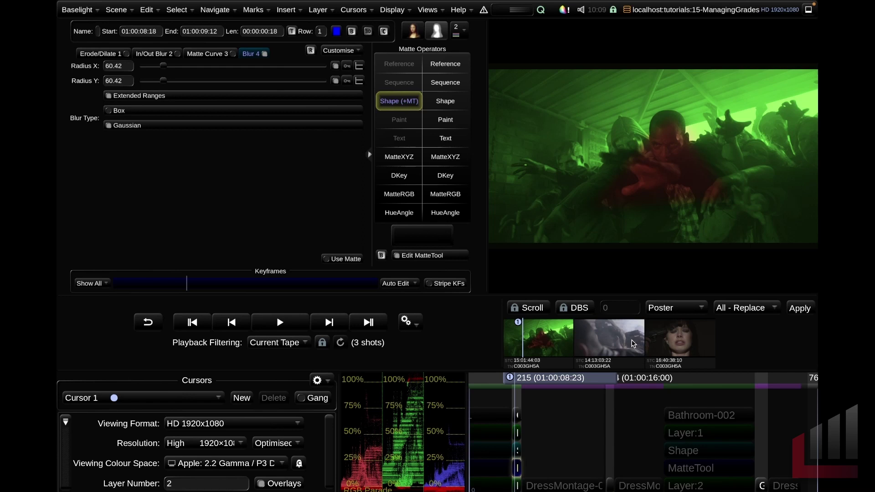
Step: Copy Garage-002's grade to Garage-003 and Garage-006, replacing all of their layers, and clear the target selection
left_click(547, 340)
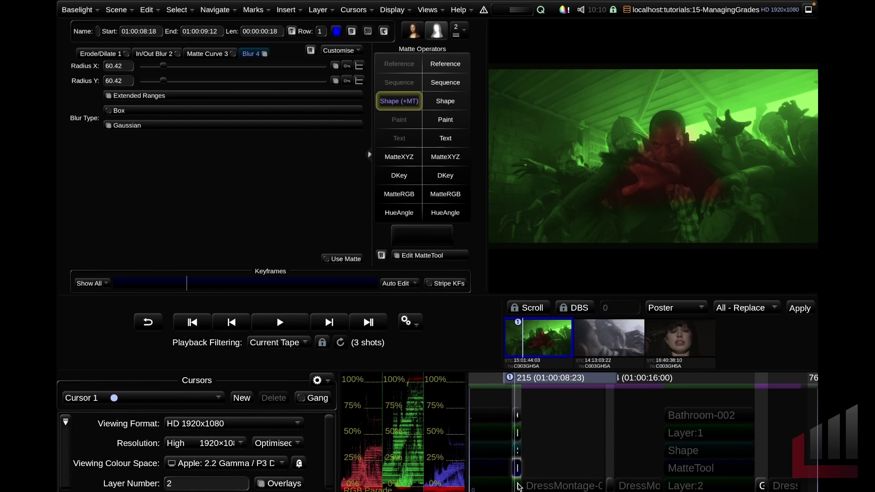
key("Down")
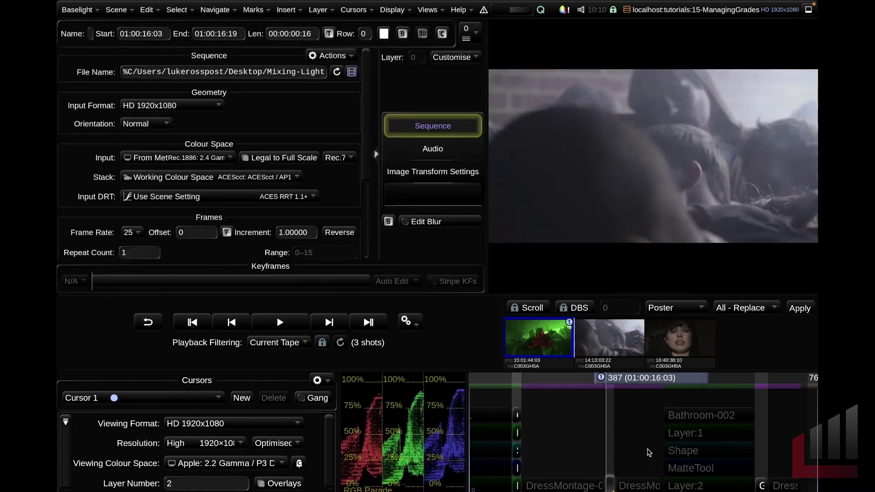
left_click(623, 348)
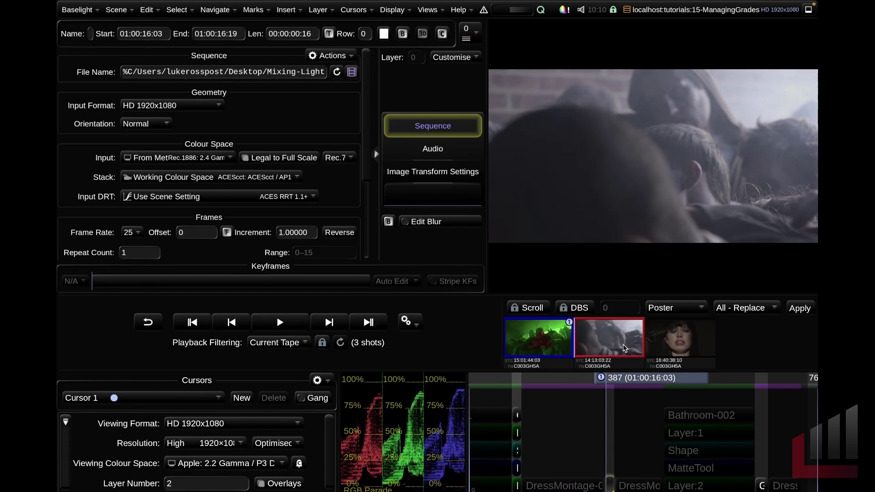
left_click(675, 346, "ctrl")
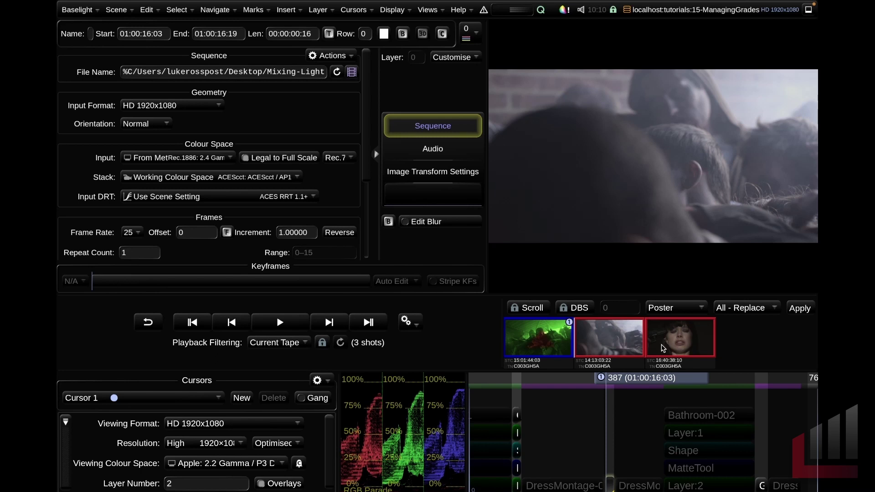
left_click(681, 346, "ctrl")
left_click(687, 350, "ctrl")
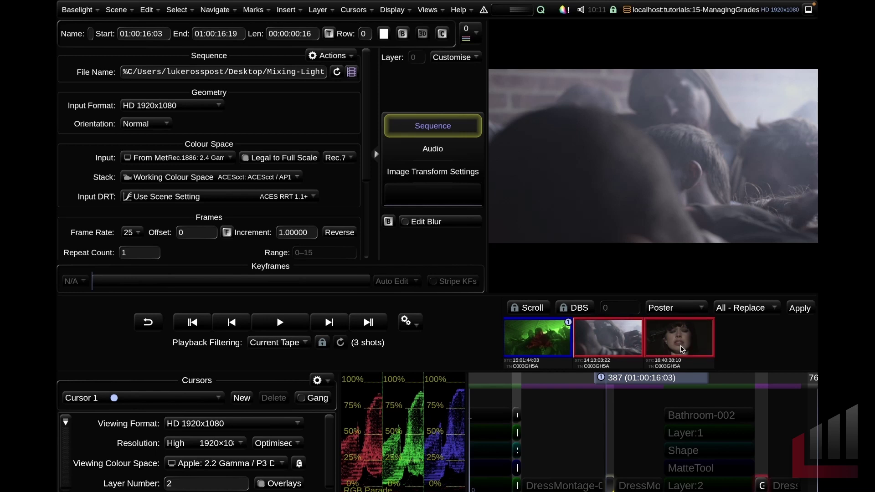
left_click(798, 310)
left_click_drag(589, 449, 475, 435)
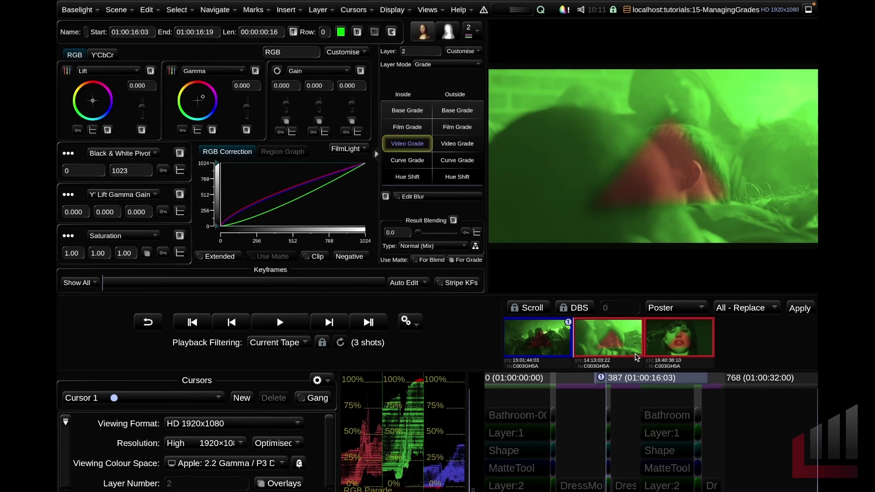
left_click(657, 348, "ctrl")
left_click(628, 345, "ctrl")
Step: Move to DressMontage-002 with the filter on its tape, add a grade layer with a Video Grade, and push its gamma toward cyan
left_click_drag(640, 377, 668, 377)
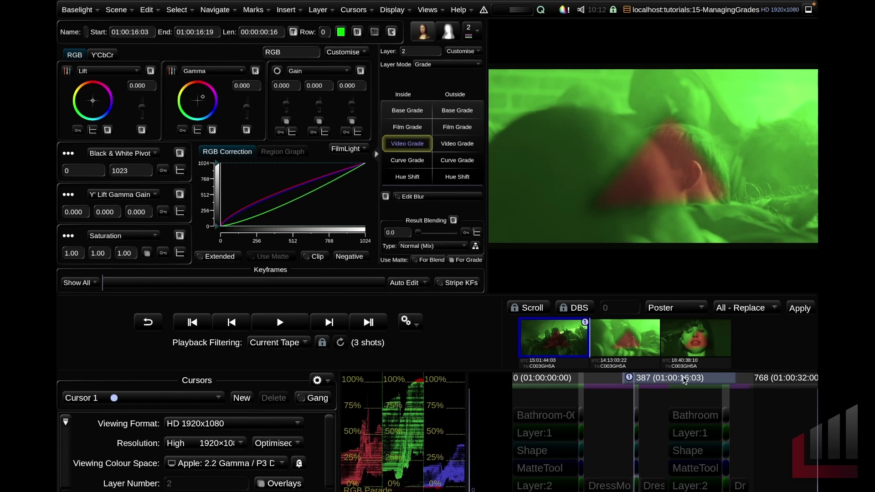
left_click_drag(683, 377, 658, 381)
left_click(609, 341)
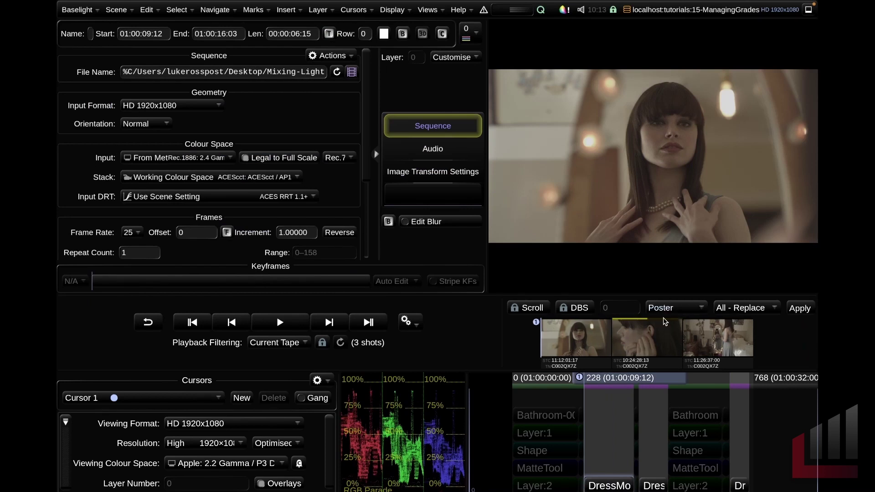
left_click(615, 484)
key("p")
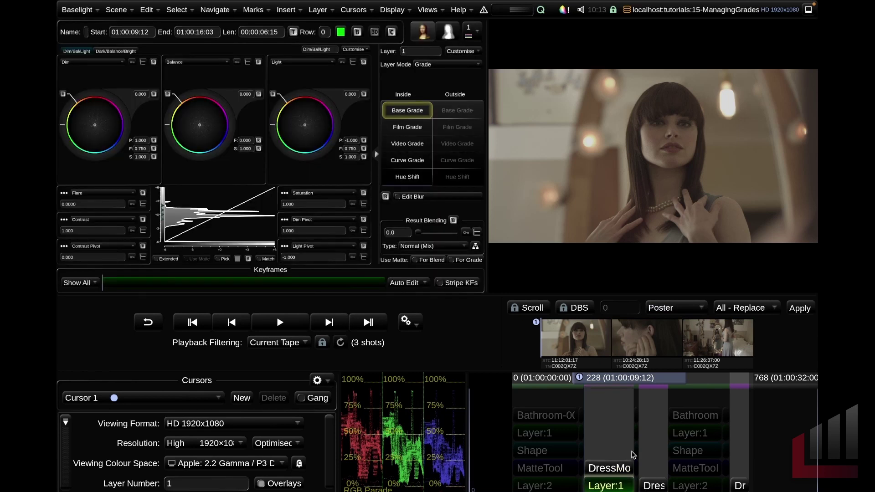
left_click(409, 144)
left_click_drag(198, 103, 194, 96)
Step: Add a second layer to DressMontage-002 with a closed four-point shape around the woman's face and an inside Video Grade pushed toward yellow
key("s")
left_click(618, 197)
left_click(724, 196)
left_click(723, 96)
left_click(615, 117)
left_click(407, 143)
Step: Enable the MatteTool on DressMontage-002's shape and set its blur radius to 31.58
left_click(605, 468)
left_click(424, 256)
left_click_drag(143, 67, 153, 67)
scroll(679, 378, "up", 3)
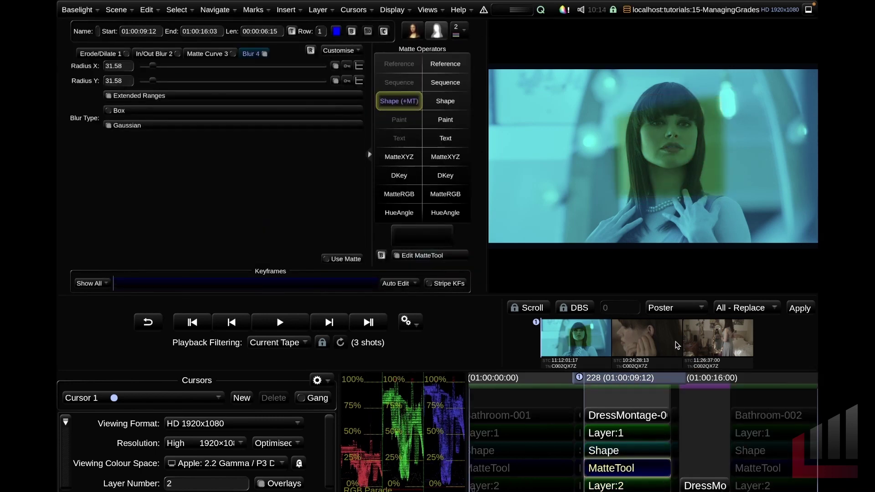
Step: Mark DressMontage-002 as the source for grade copying and move to DressMontage-001
left_click(594, 342)
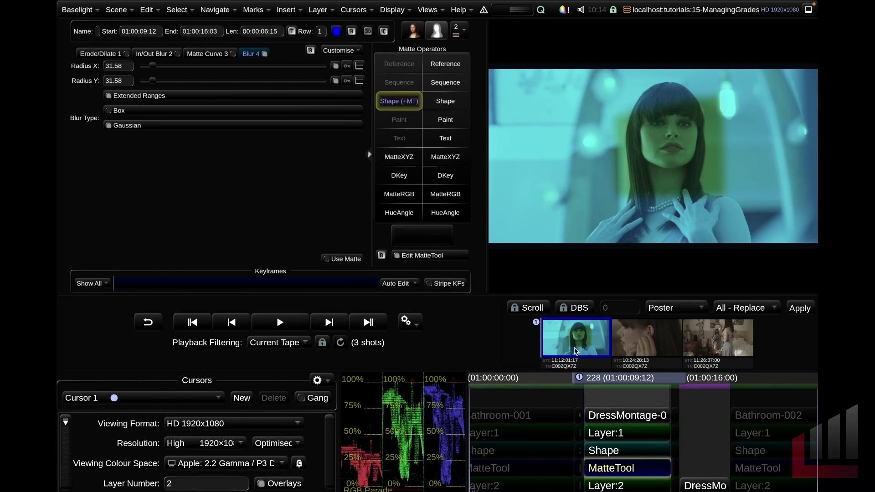
left_click(644, 341)
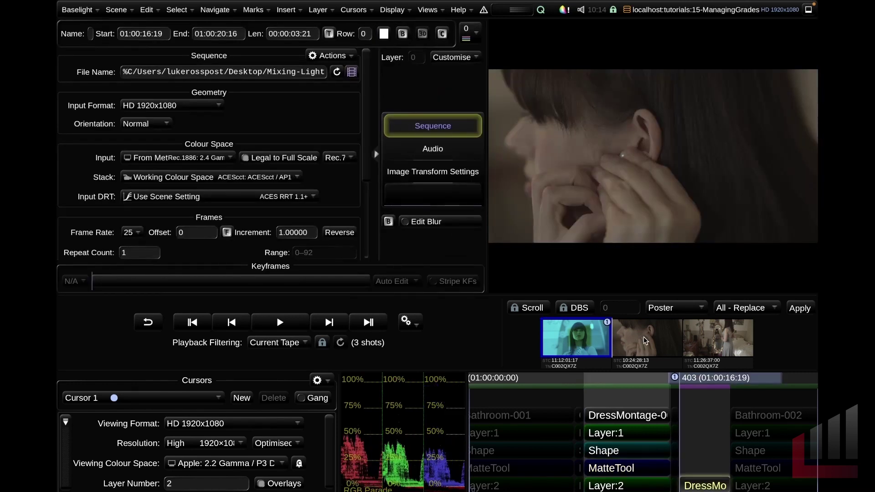
Step: Select the other two C002QX7Z shots individually and copy DressMontage-002's grade to them
left_click(644, 339)
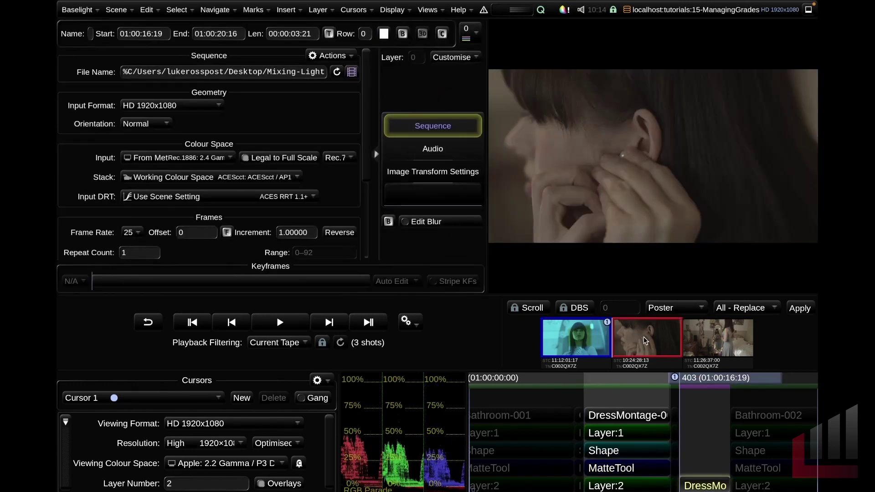
left_click(701, 357, "ctrl")
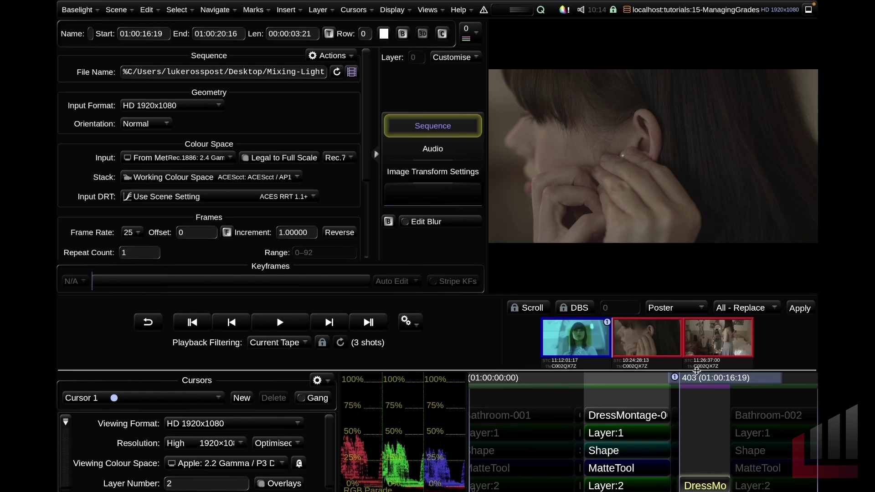
left_click(800, 309)
left_click_drag(752, 444, 678, 427)
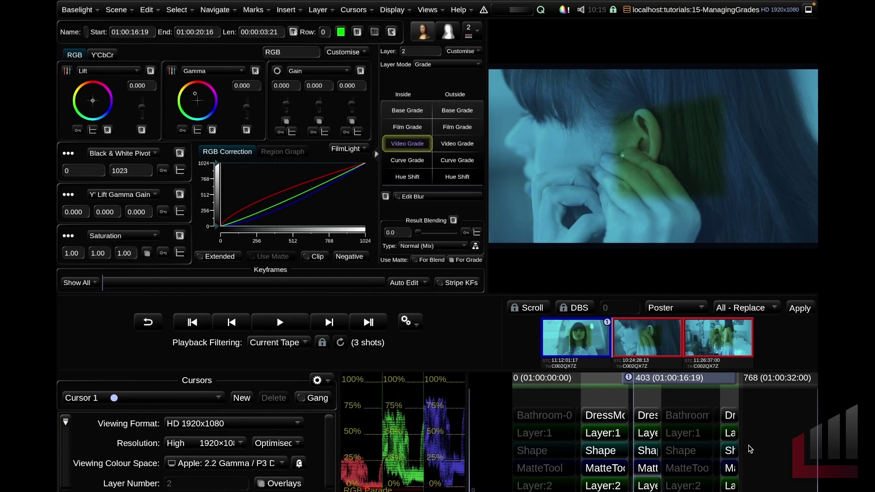
Step: Select all filtered shots, clear the selection, and undo the last grade copy
key("ctrl+a")
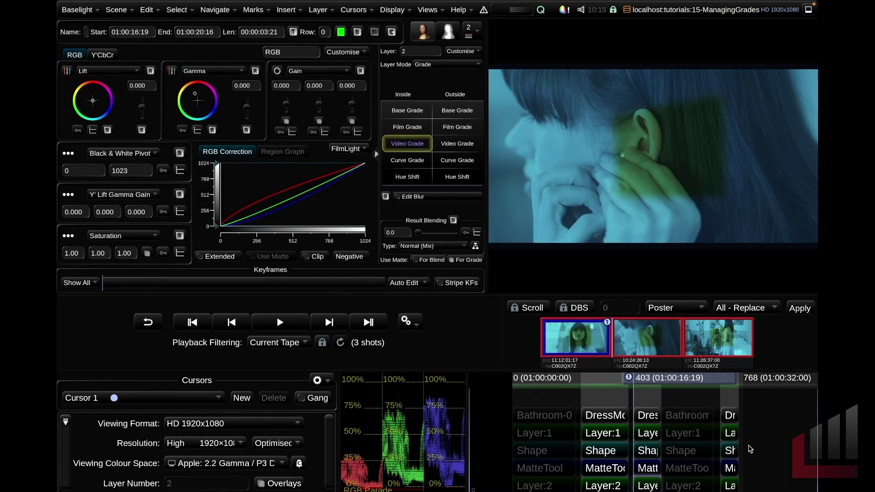
key("Escape")
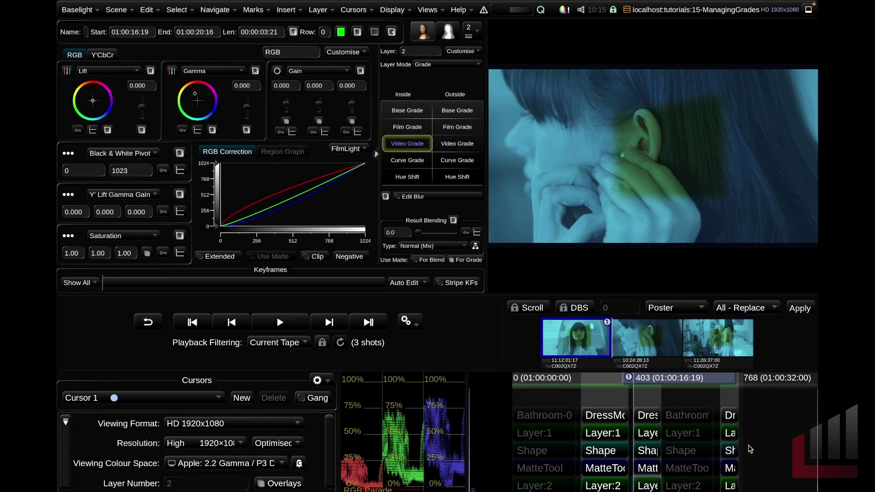
key("ctrl+z")
key("Escape")
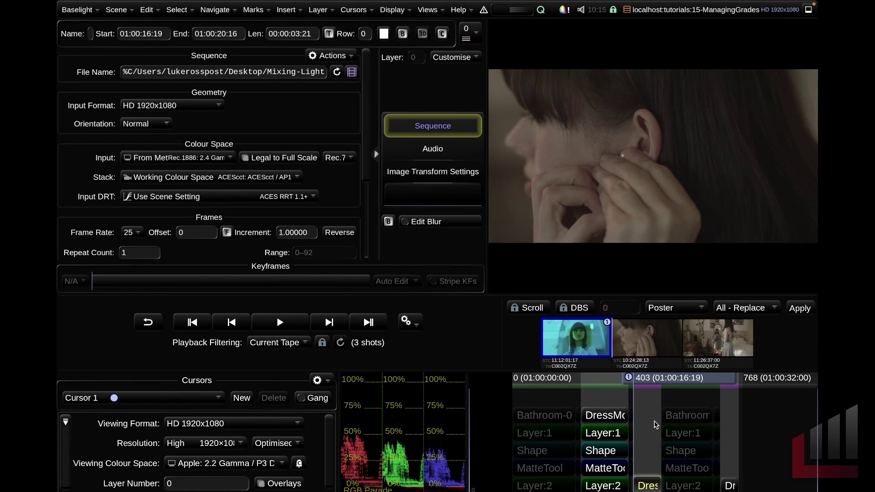
Step: Select all the remaining shots in the Current Tape filter at once and apply DressMontage-002's grade to them
key("ctrl+a")
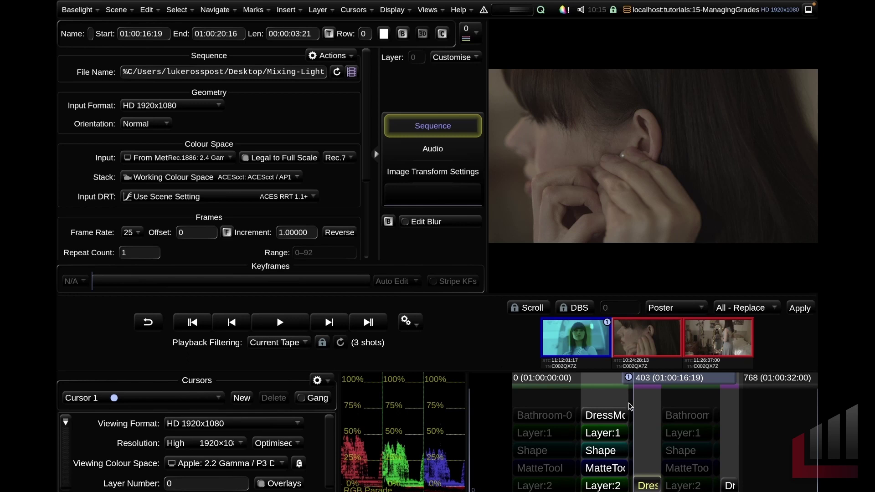
left_click(807, 312)
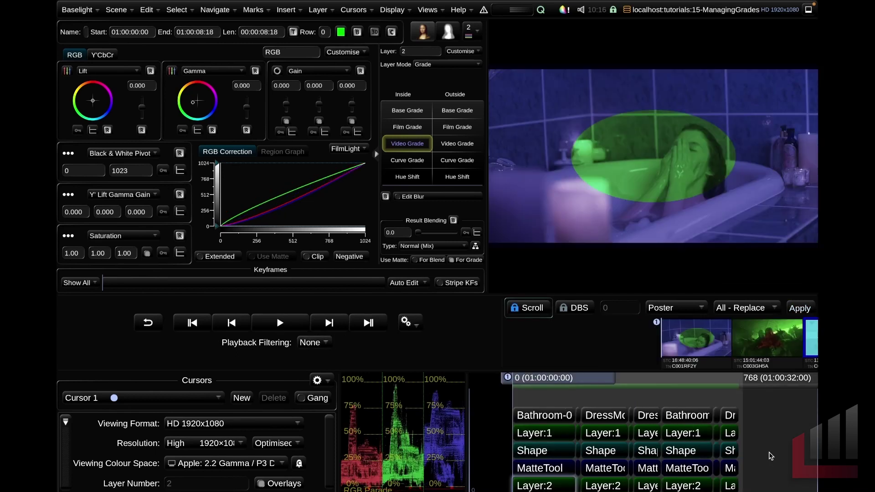
Step: Step through the timeline's shots with playback filtering set to None
key("Down")
key("Down")
key("Down")
key("Down")
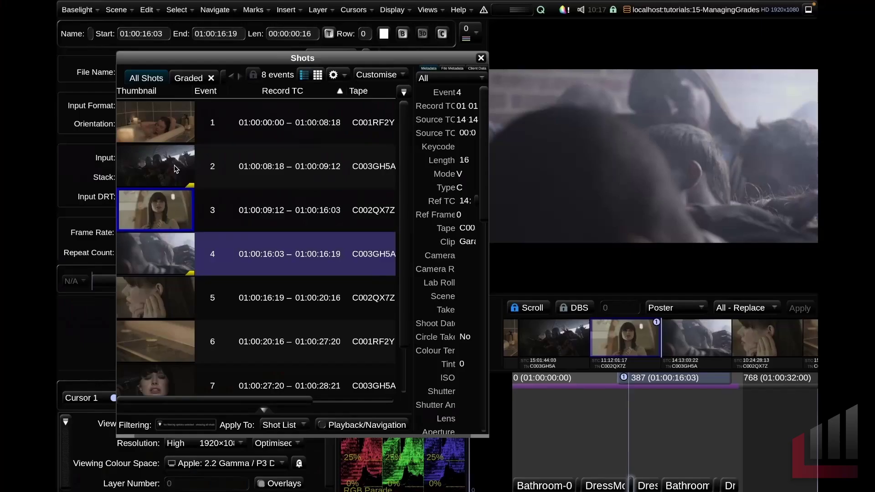
Step: Examine the yellow category markers on Garage-002 and Garage-003 in the Shots view and timeline
left_click(176, 170)
left_click(165, 252)
scroll(666, 450, "up", 5)
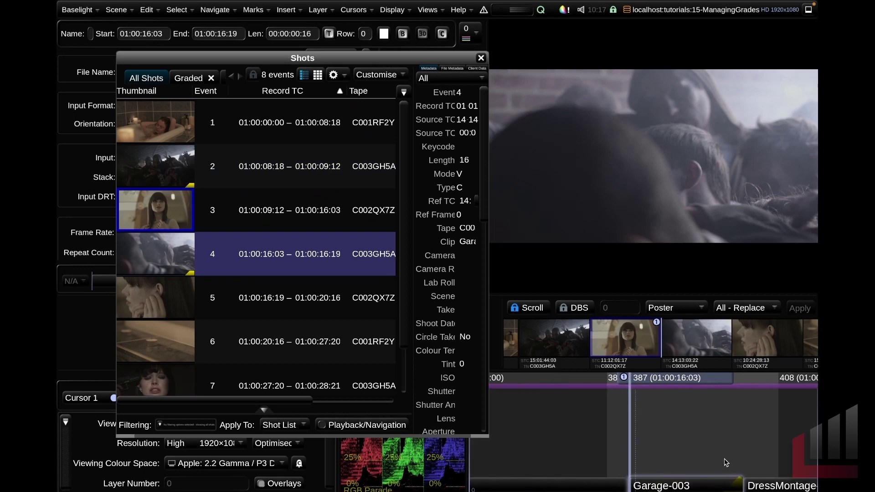
Step: Widen the Shots view and add a new shot list named VFX
left_click_drag(488, 436, 799, 448)
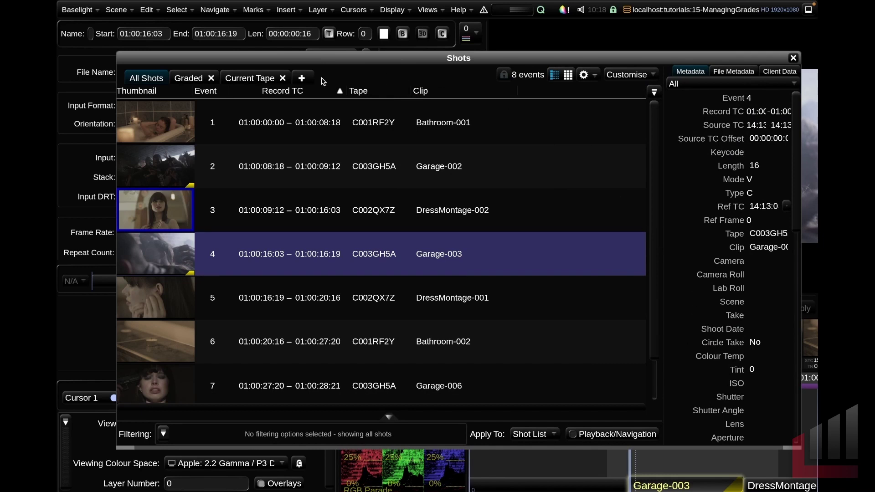
left_click(302, 79)
double_click(314, 78)
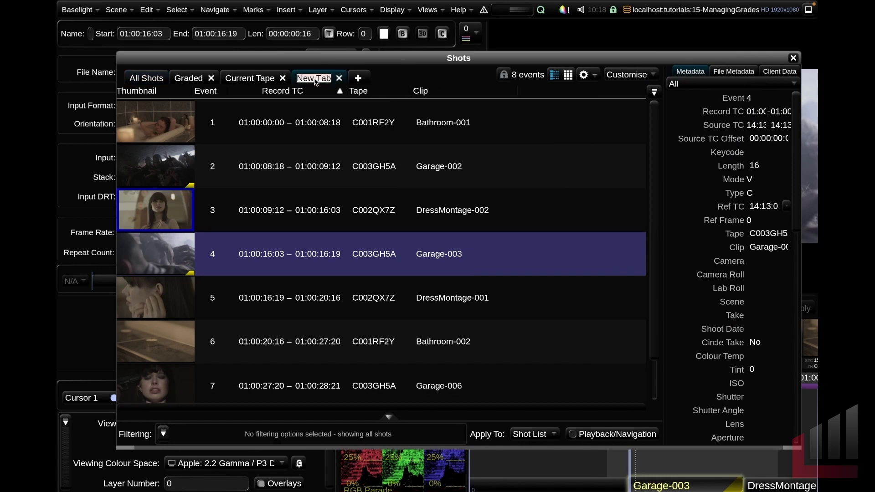
type("VFX")
key("Return")
Step: Filter the VFX shot list by Categories, set to Any Of VFX
left_click(164, 435)
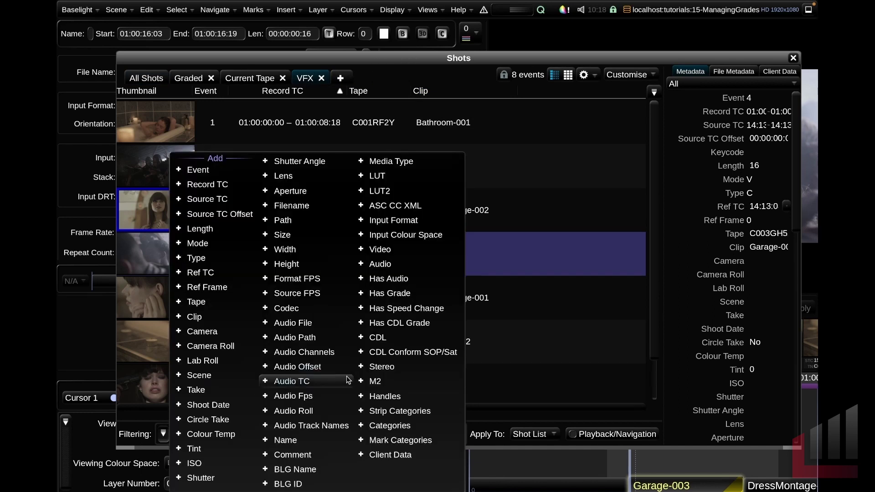
left_click(385, 423)
left_click(349, 433)
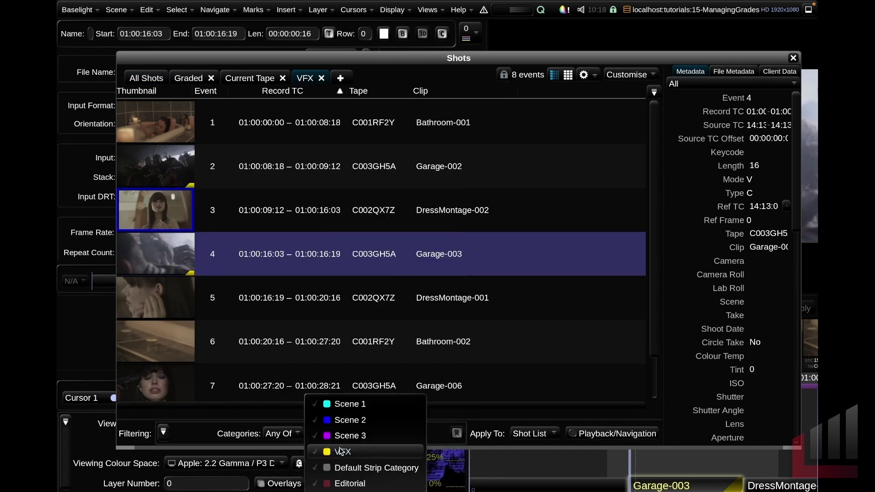
left_click(340, 451)
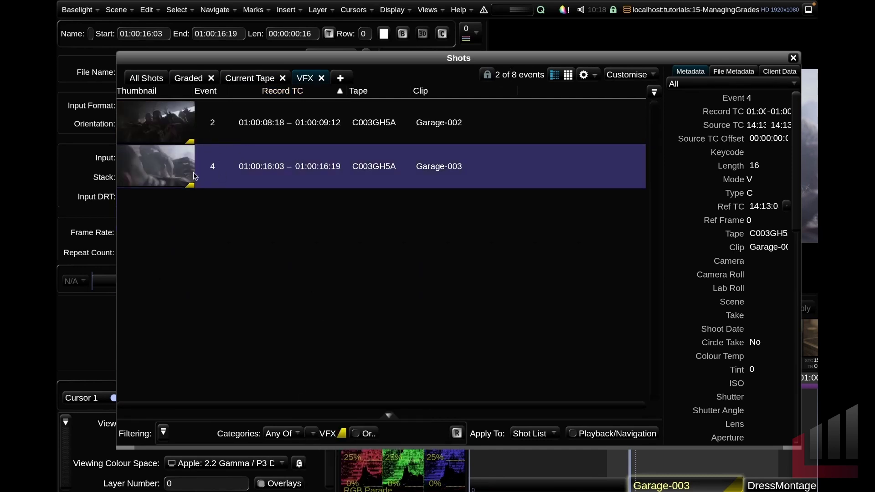
Step: Close the Shots view and set the playback filtering to VFX
key("Escape")
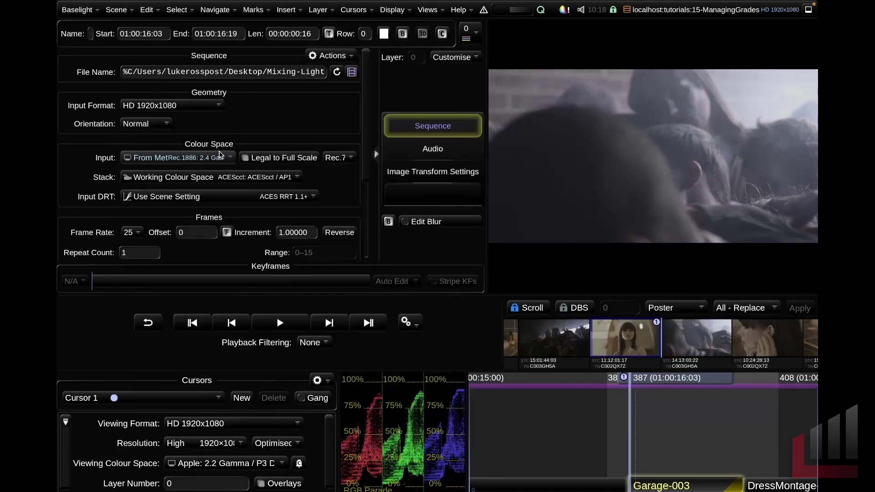
key("ctrl+f")
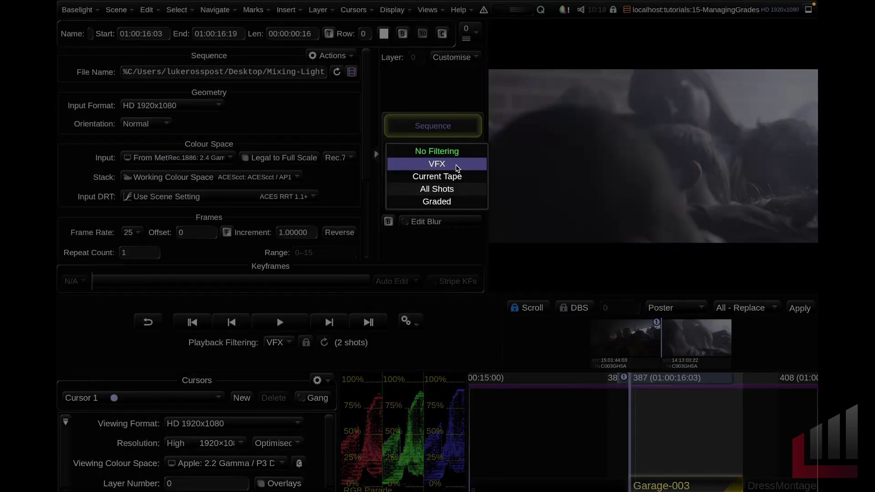
left_click(457, 165)
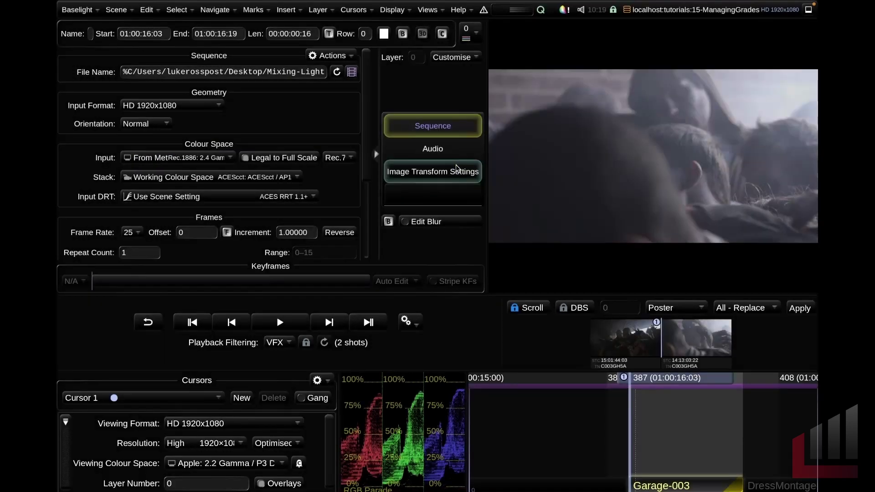
Step: Step back and forth between Garage-002 and Garage-003 to check that navigation follows the VFX filter
left_click_drag(701, 463, 598, 437)
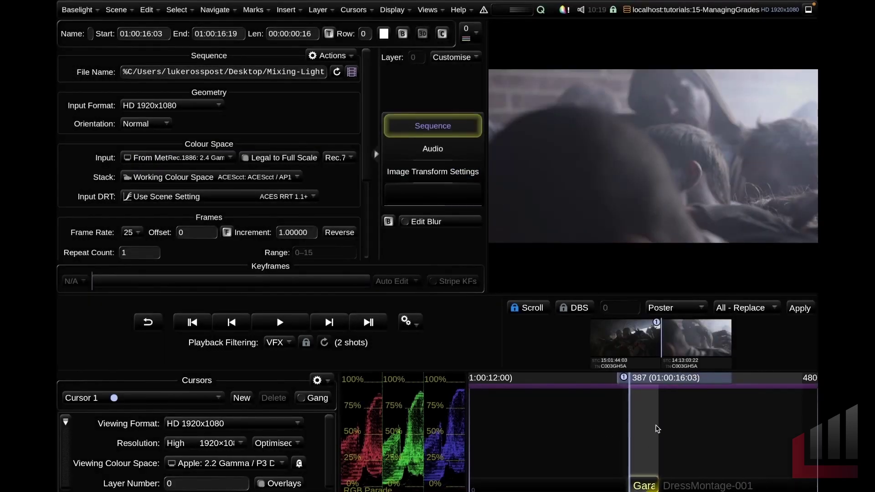
left_click_drag(656, 428, 584, 425)
key("Up")
key("Down")
key("Up")
key("Down")
key("Up")
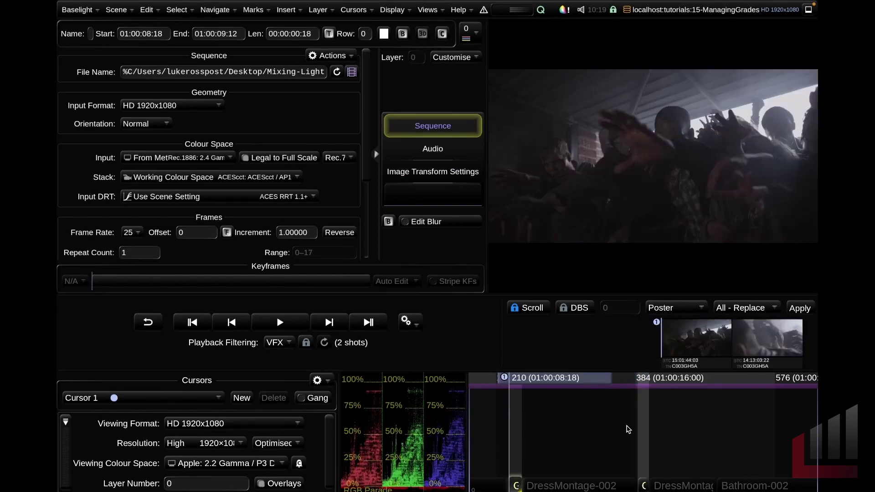